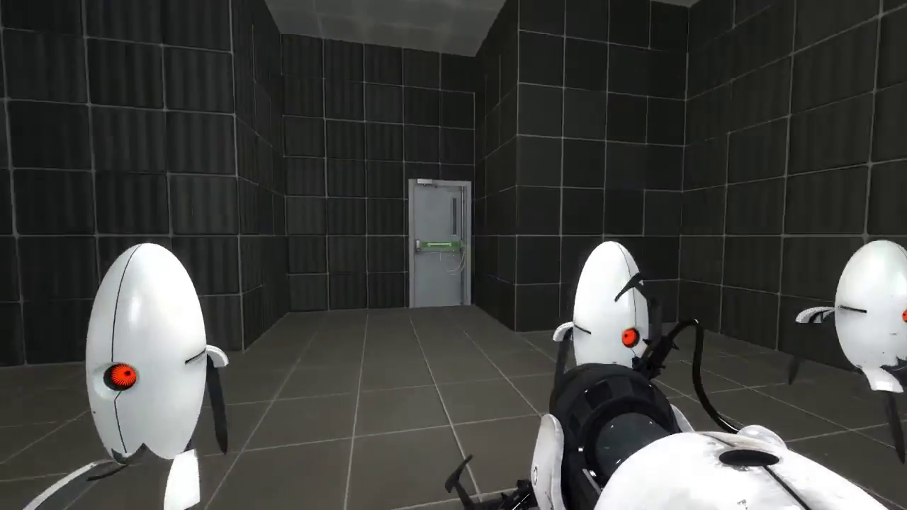
{"action": "key", "text": "w"}
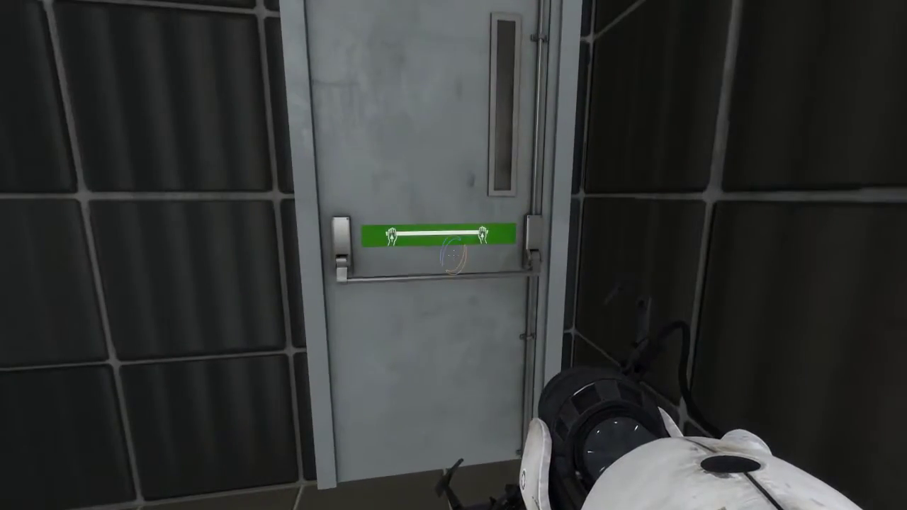
{"action": "key", "text": "w"}
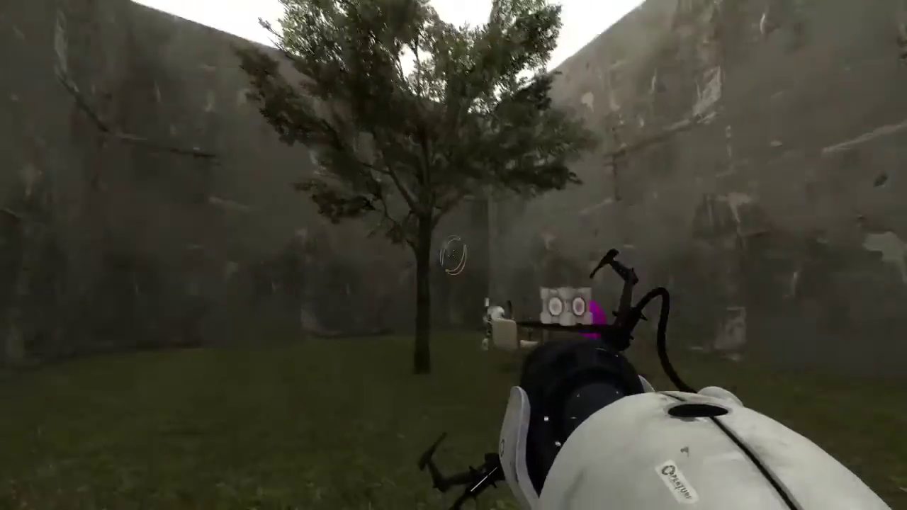
{"action": "key", "text": "w"}
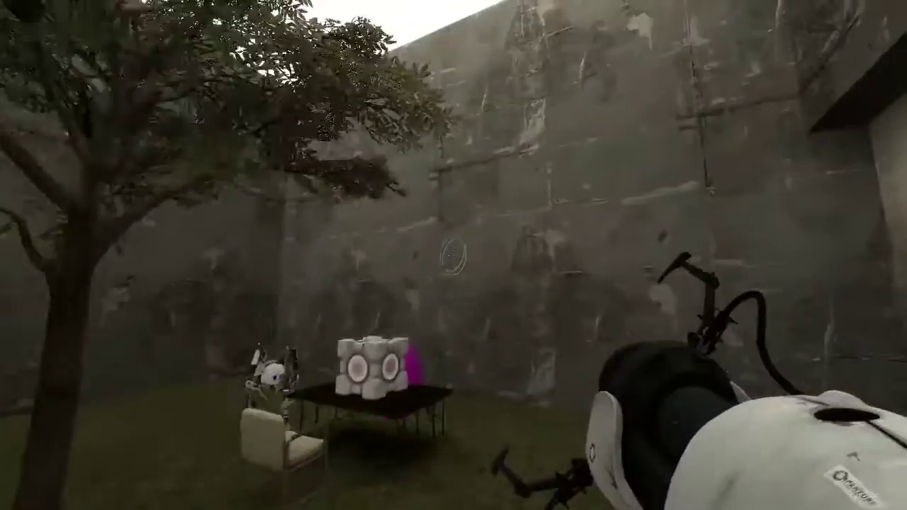
{"action": "key", "text": "w"}
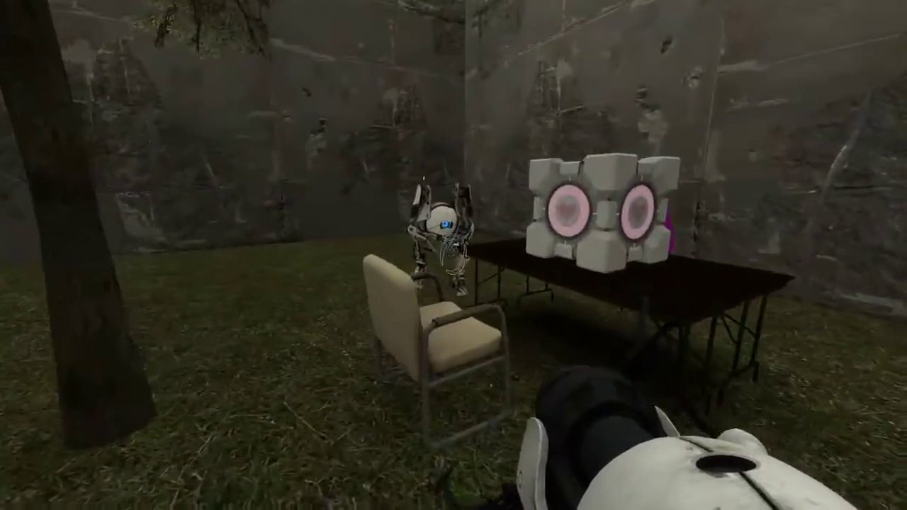
{"action": "key", "text": "d"}
{"action": "key", "text": "w"}
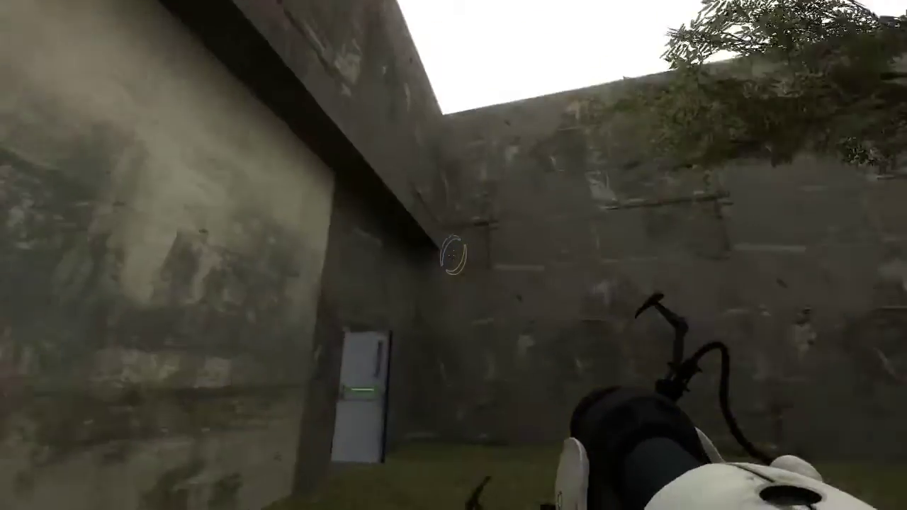
{"action": "key", "text": "w"}
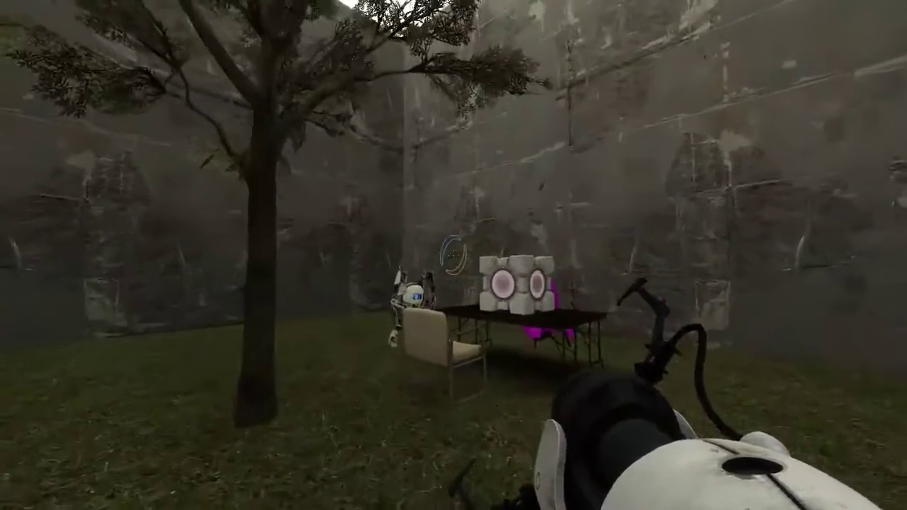
{"action": "key", "text": "d"}
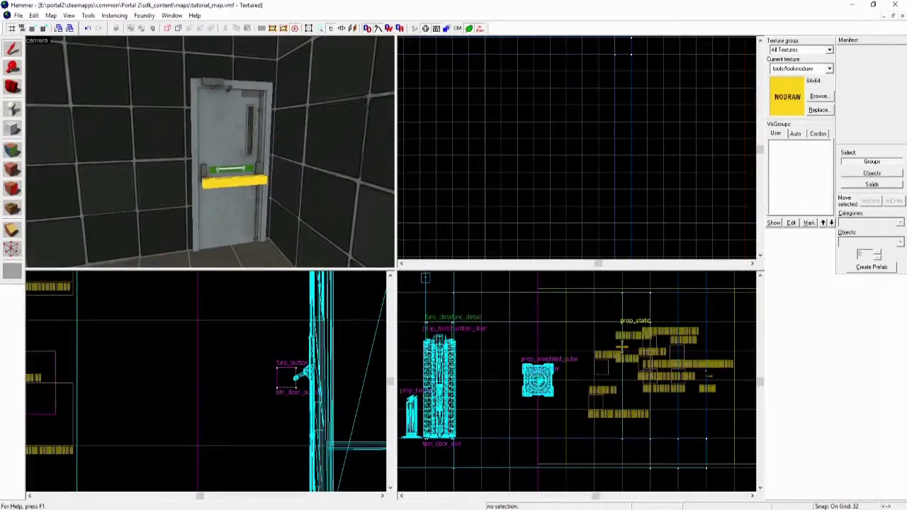
Step: Inspect the World Model property of the door's prop_dynamic entity and close its properties without changes
{"action": "double_click", "coordinate": [229, 134]}
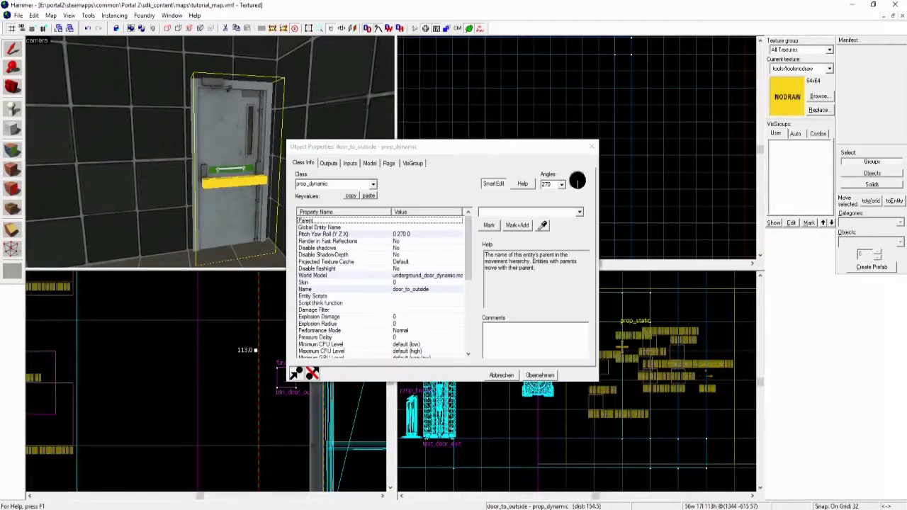
{"action": "left_click", "coordinate": [354, 275]}
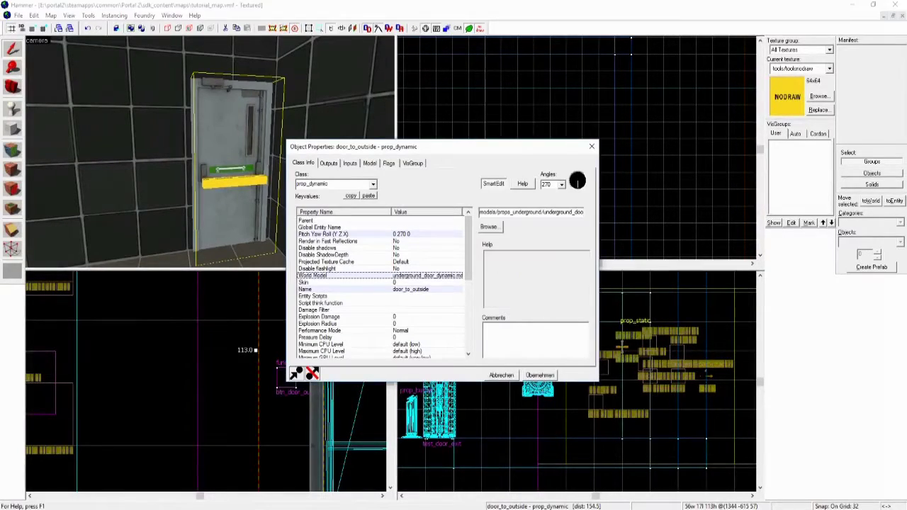
{"action": "key", "text": "Escape"}
{"action": "key", "text": "Escape"}
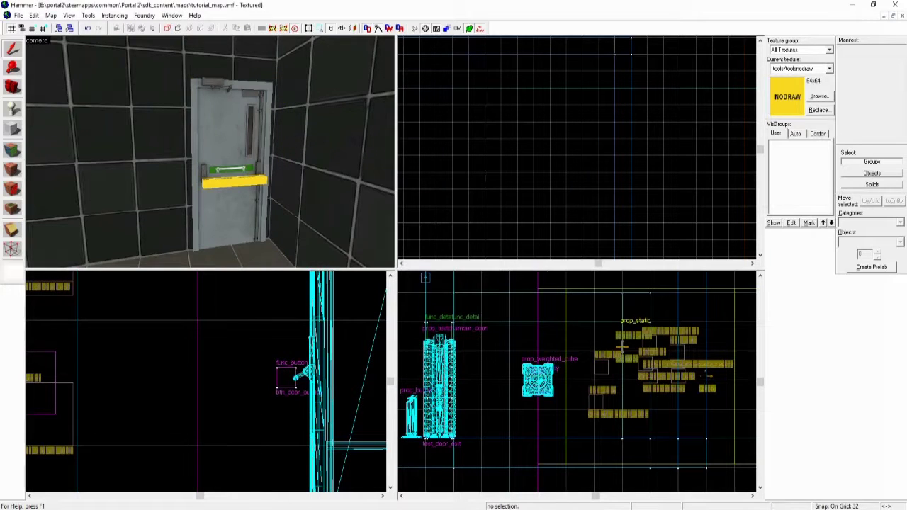
Step: Open the properties of the func_button brush on the door and check its Use Activates flag
{"action": "key", "text": "z"}
{"action": "key", "text": "w"}
{"action": "key", "text": "s"}
{"action": "key", "text": "w"}
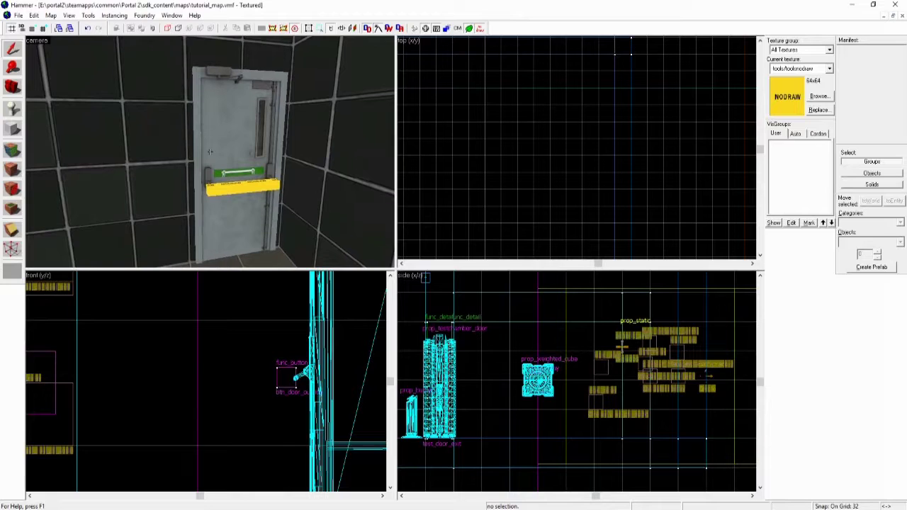
{"action": "key", "text": "z"}
{"action": "double_click", "coordinate": [238, 188]}
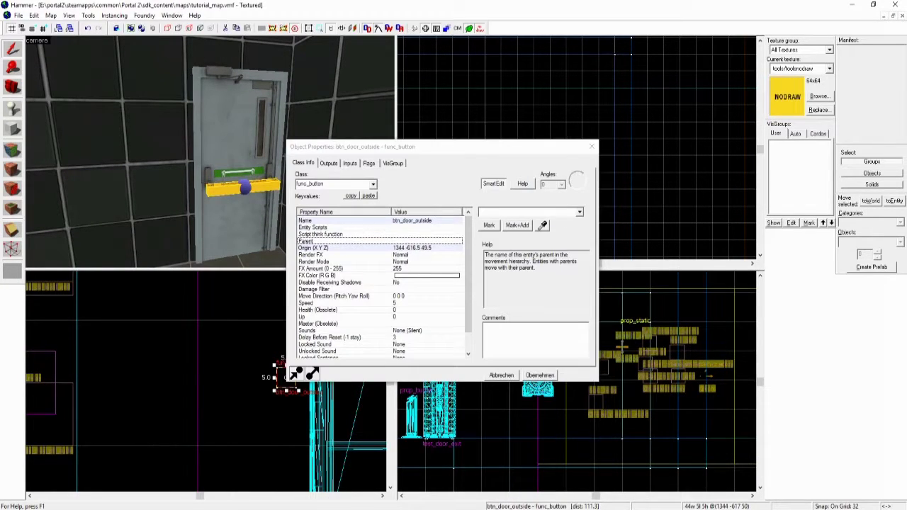
{"action": "left_click_drag", "start_coordinate": [405, 147], "coordinate": [434, 172]}
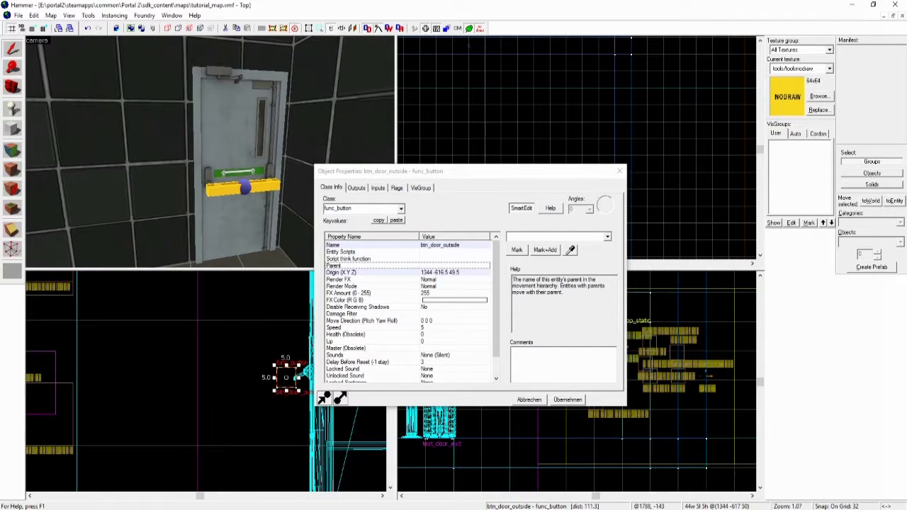
{"action": "left_click_drag", "start_coordinate": [400, 174], "coordinate": [391, 162]}
{"action": "left_click", "coordinate": [388, 175]}
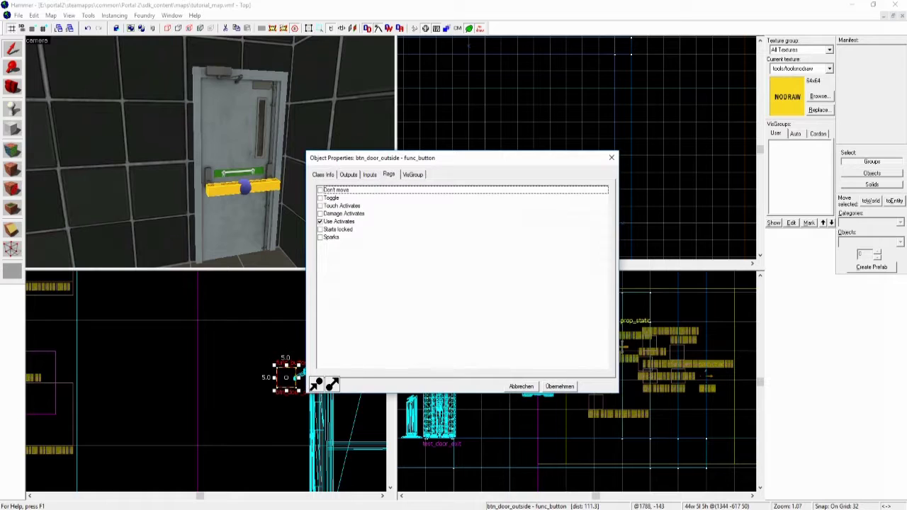
{"action": "left_click", "coordinate": [340, 222]}
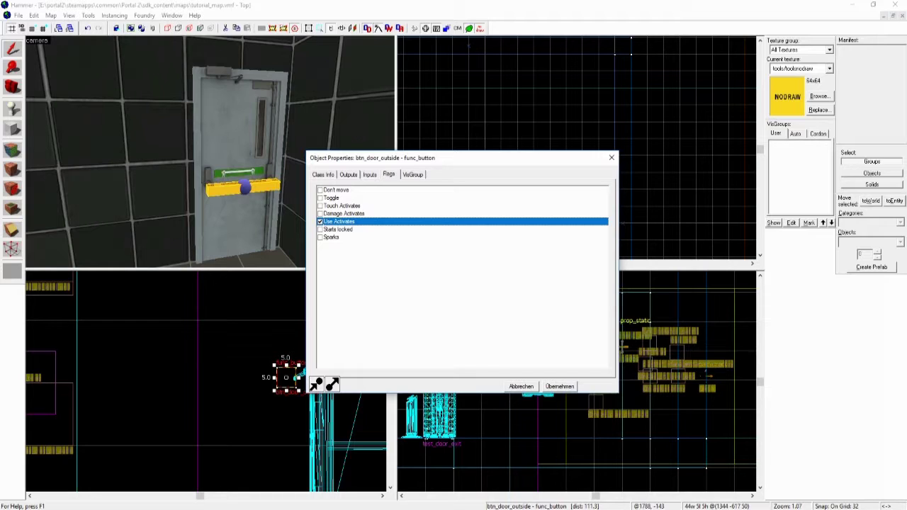
Step: Review both OnPressed outputs of the door's func_button, then cancel its properties and clear the selection
{"action": "left_click", "coordinate": [348, 174]}
{"action": "left_click", "coordinate": [425, 248]}
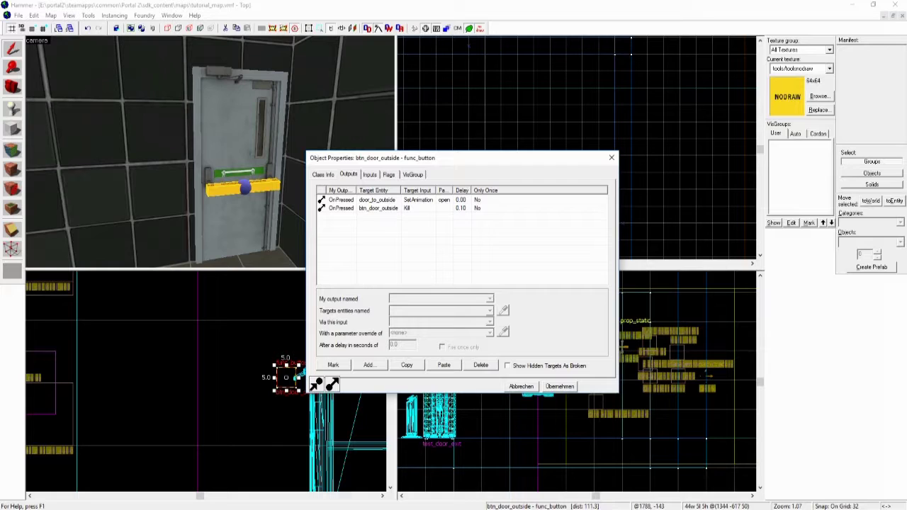
{"action": "left_click", "coordinate": [378, 200]}
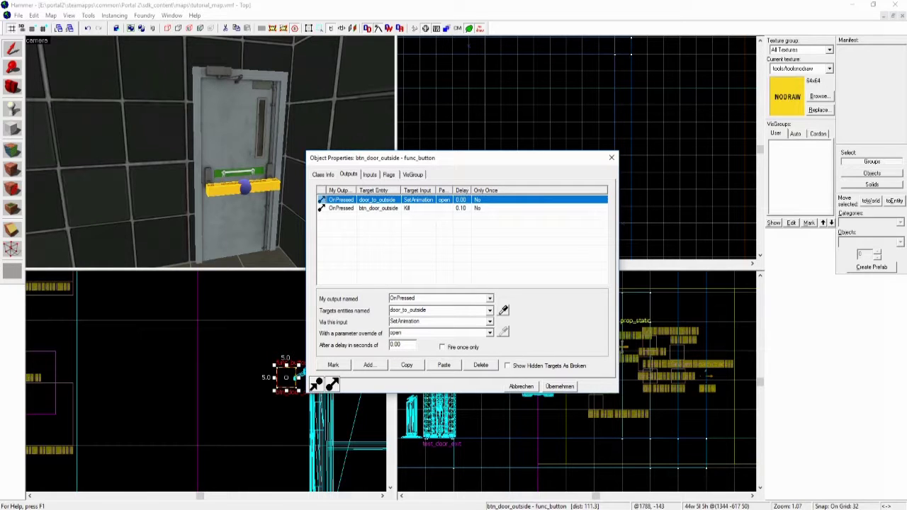
{"action": "left_click", "coordinate": [379, 208]}
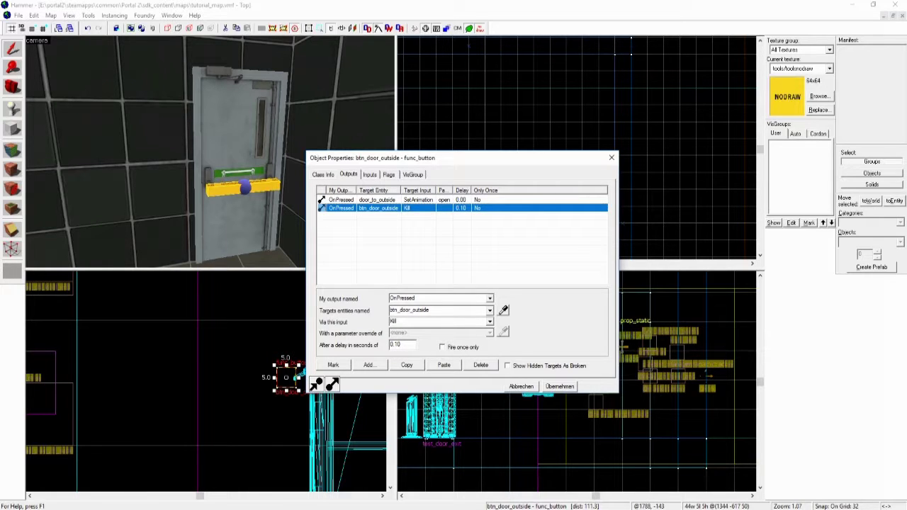
{"action": "left_click", "coordinate": [425, 245]}
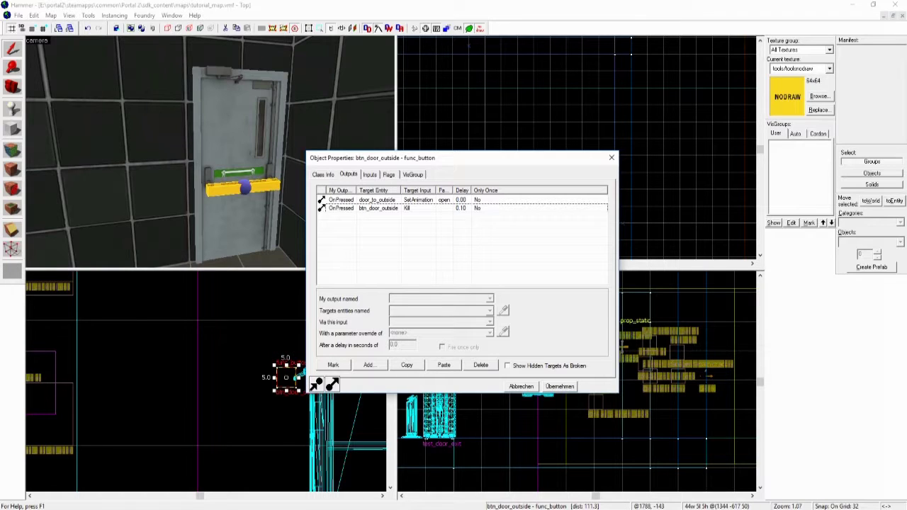
{"action": "left_click", "coordinate": [522, 386]}
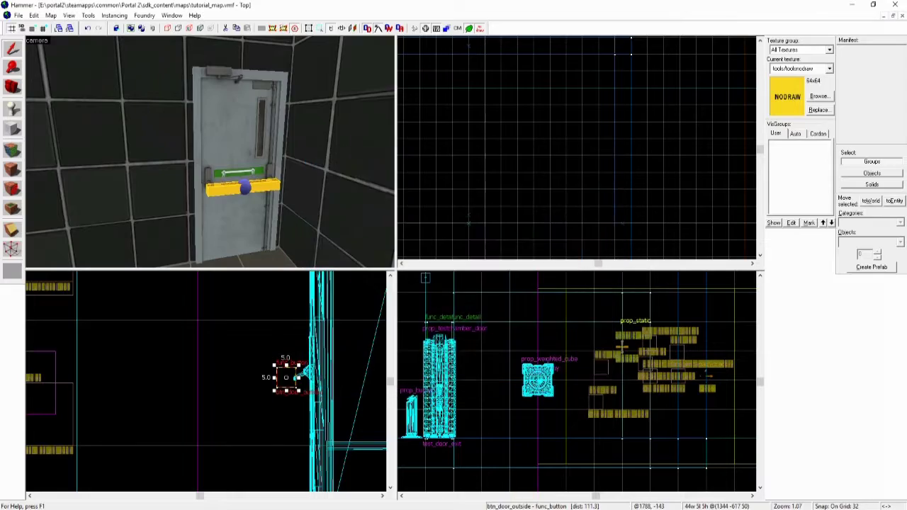
{"action": "key", "text": "Escape"}
Step: Filter the textures by "tools/toolssk" and make tools/toolsskybox the current texture for the hollow nodraw room
{"action": "key", "text": "z"}
{"action": "key", "text": "w"}
{"action": "key", "text": "w"}
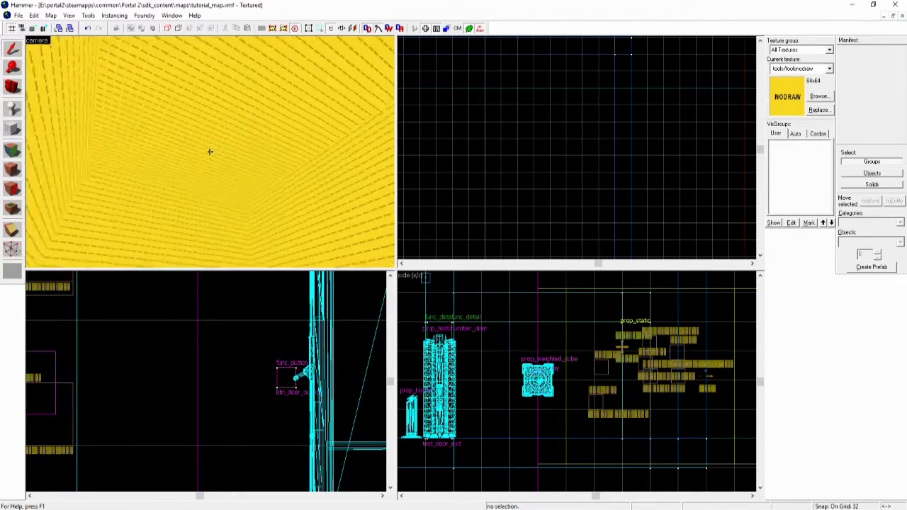
{"action": "key", "text": "s"}
{"action": "key", "text": "s"}
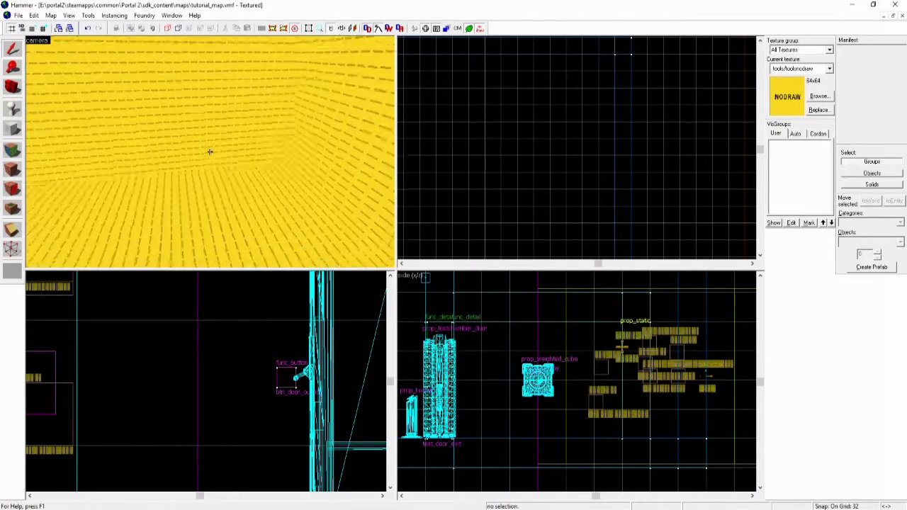
{"action": "key", "text": "w"}
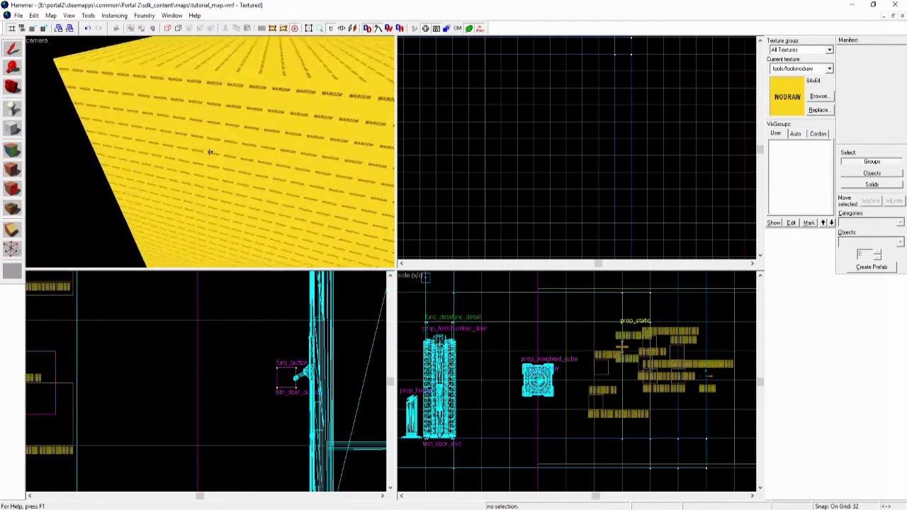
{"action": "key", "text": "w"}
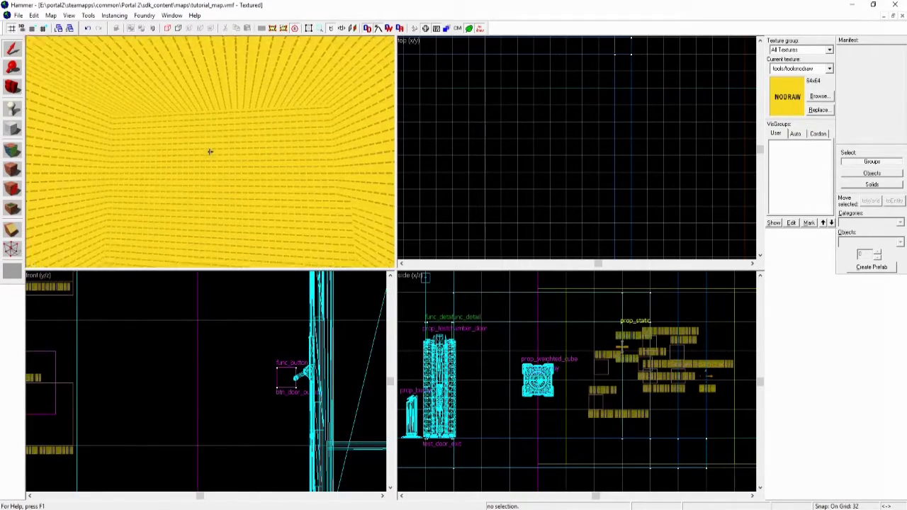
{"action": "key", "text": "z"}
{"action": "left_click", "coordinate": [820, 96]}
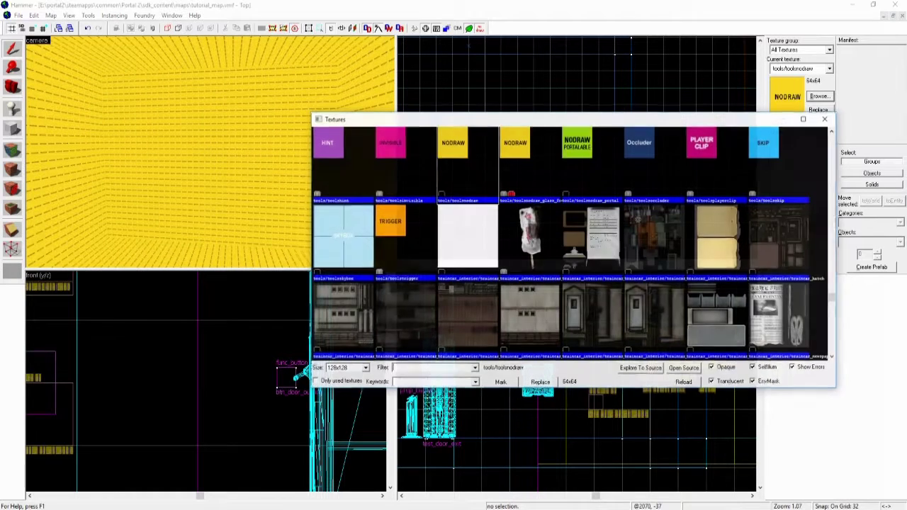
{"action": "left_click", "coordinate": [343, 236]}
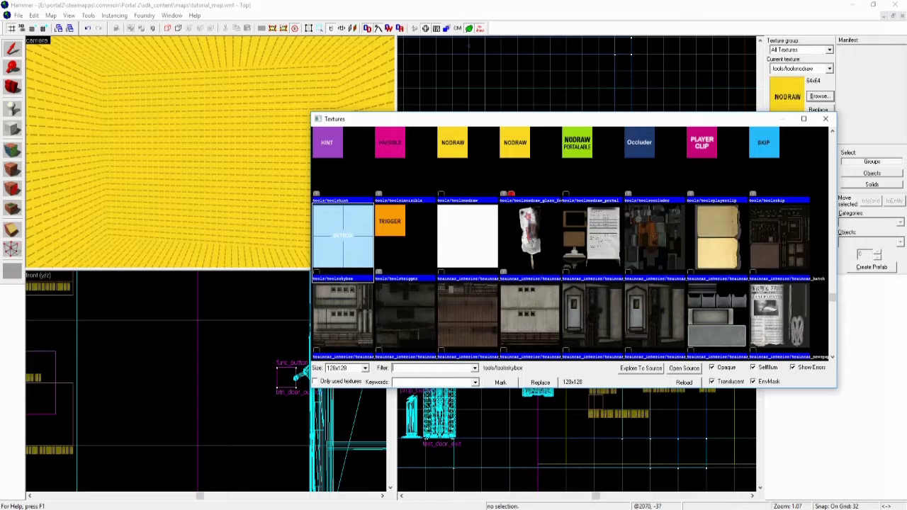
{"action": "type", "text": "tools/toolssk"}
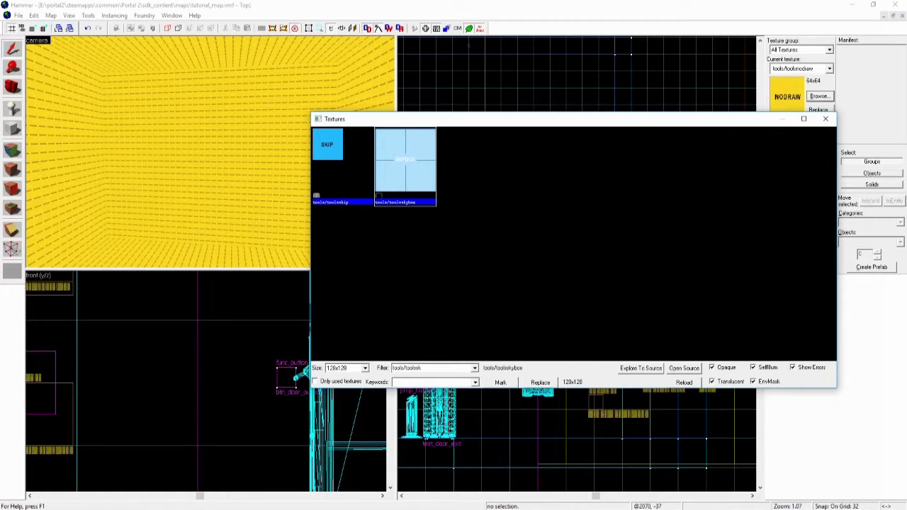
{"action": "double_click", "coordinate": [406, 160]}
{"action": "key", "text": "z"}
Step: Search the texture library for "skybo", look through the matching textures and close the browser
{"action": "left_click", "coordinate": [818, 95]}
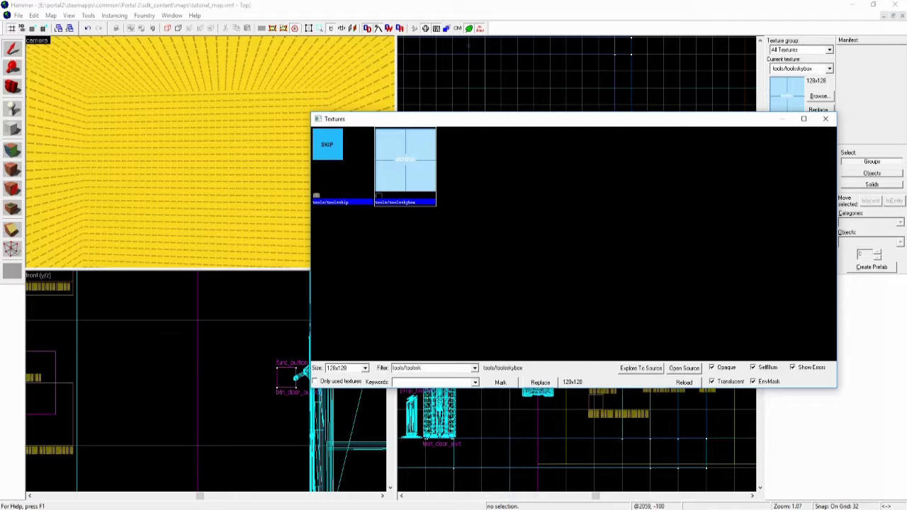
{"action": "key", "text": "ctrl+a"}
{"action": "type", "text": "sky"}
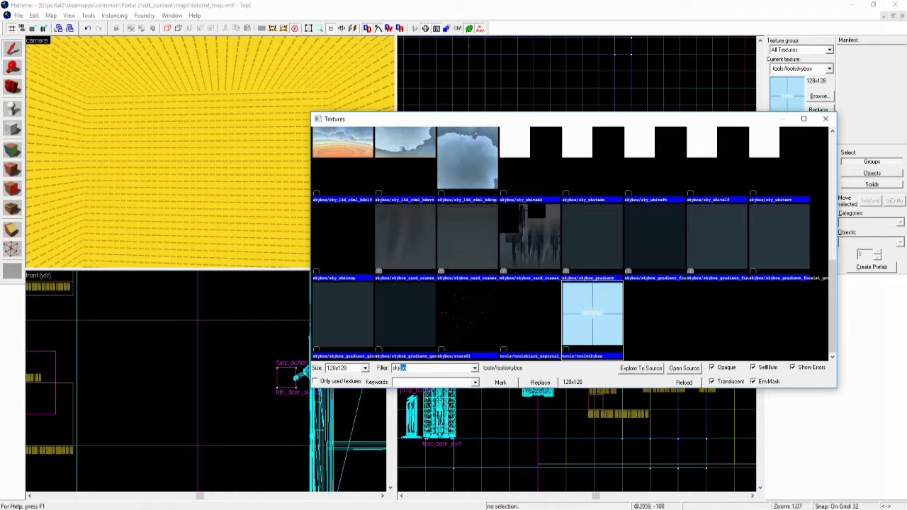
{"action": "type", "text": "bo"}
{"action": "left_click_drag", "start_coordinate": [832, 306], "coordinate": [833, 181]}
{"action": "scroll", "coordinate": [574, 245], "scroll_direction": "down", "scroll_amount": 10}
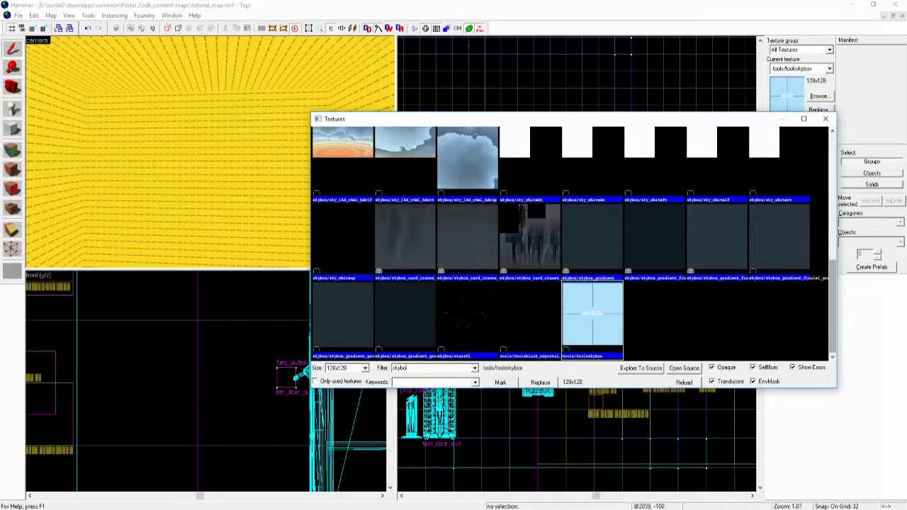
{"action": "left_click", "coordinate": [825, 119]}
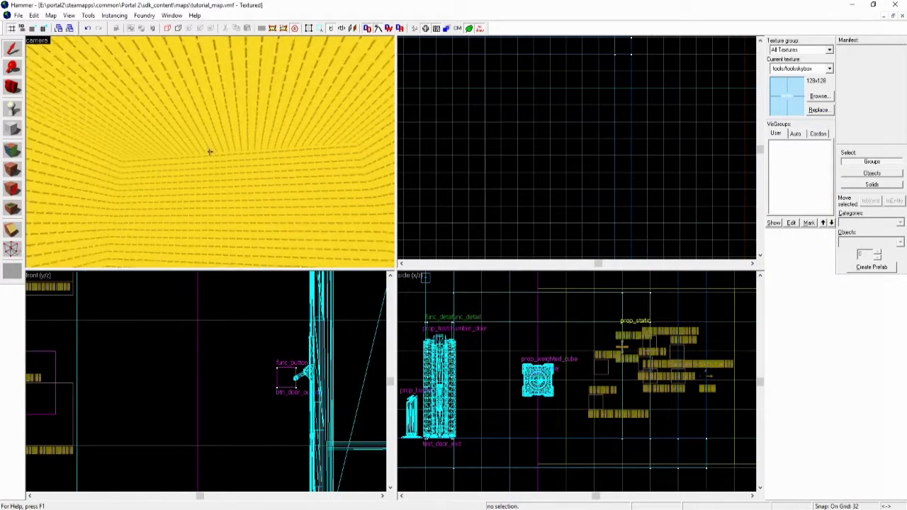
Step: Apply the tools/toolsskybox texture to the ceiling of the nodraw room and close the Face Edit Sheet
{"action": "key", "text": "shift+a"}
{"action": "right_click", "coordinate": [210, 151]}
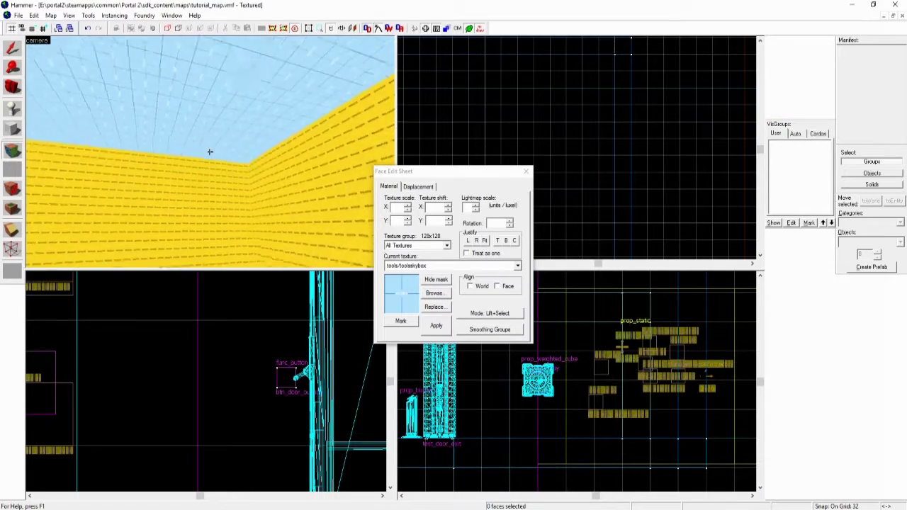
{"action": "key", "text": "z"}
{"action": "left_click", "coordinate": [525, 172]}
{"action": "key", "text": "z"}
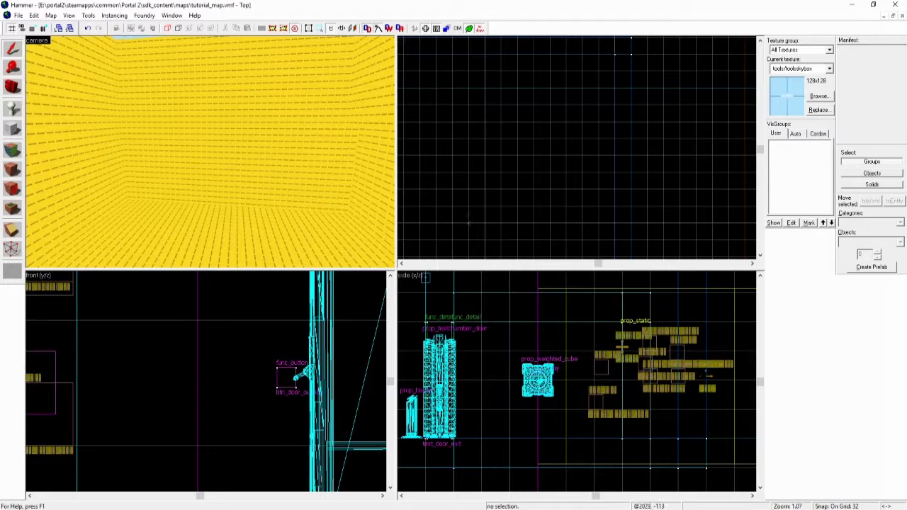
Step: Filter the textures by "concrete", choose concrete/concrete_bts_floor002a_noportal and apply it to the walls of the nodraw room
{"action": "left_click", "coordinate": [818, 96]}
{"action": "type", "text": "concrete"}
{"action": "left_click", "coordinate": [655, 241]}
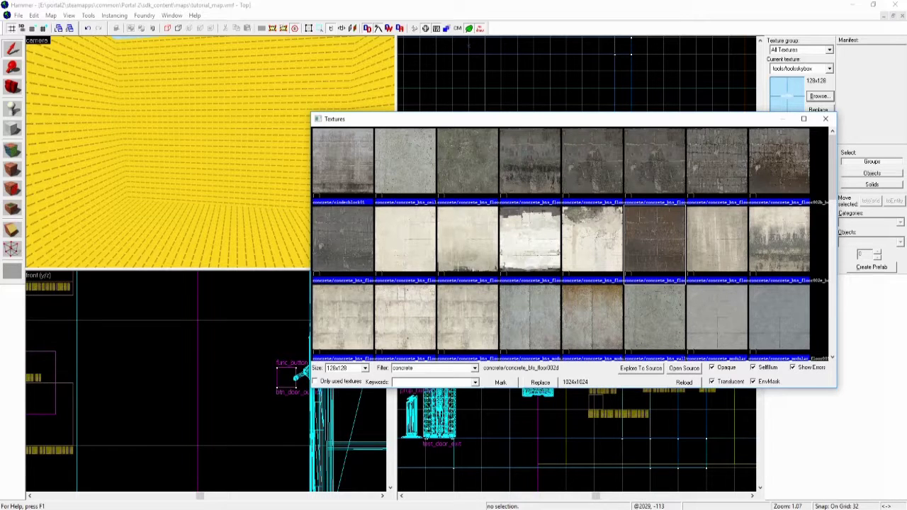
{"action": "double_click", "coordinate": [655, 162]}
{"action": "key", "text": "shift+a"}
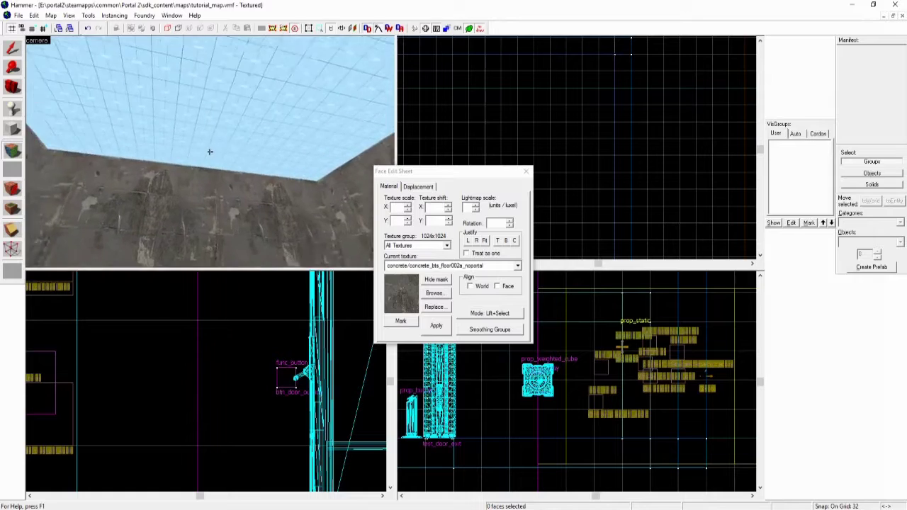
Step: Pick up concrete/concrete_bts_floor002a_noportal from a finished wall, apply it to the remaining nodraw walls around the door, and close the Face Edit Sheet
{"action": "left_click", "coordinate": [209, 152]}
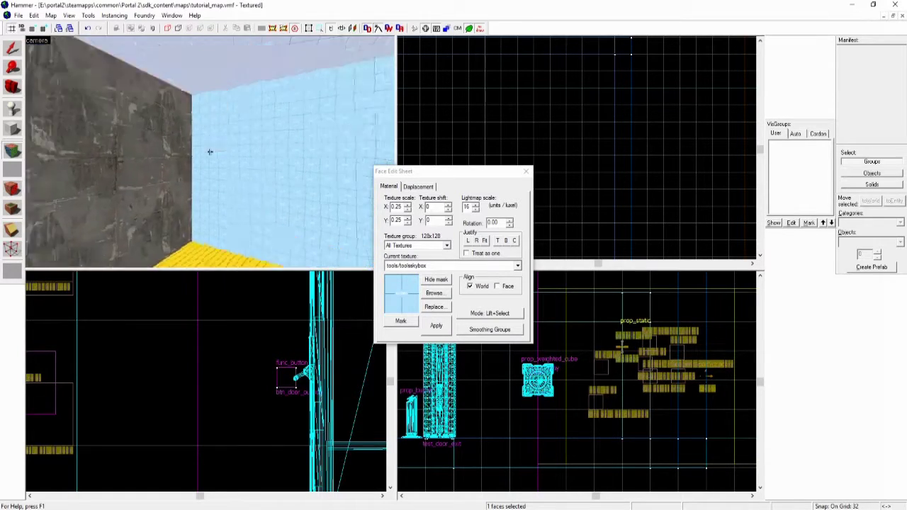
{"action": "left_click", "coordinate": [76, 170]}
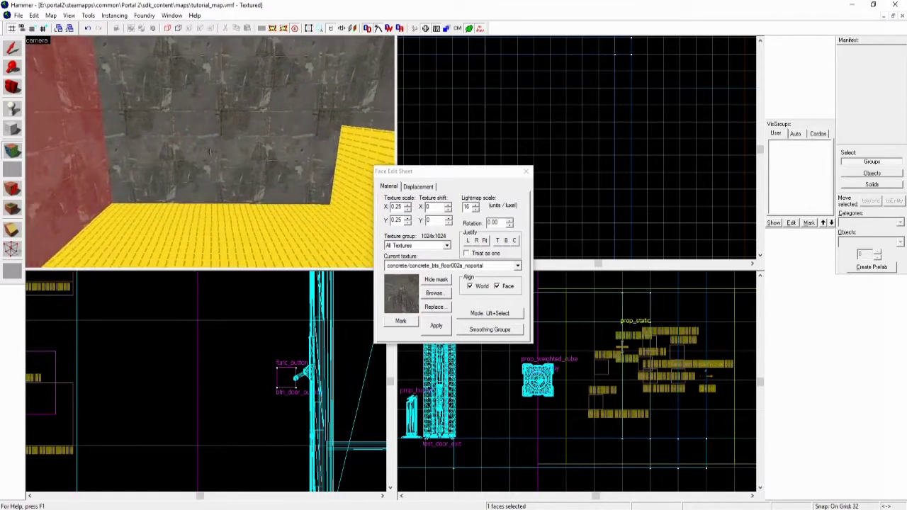
{"action": "key", "text": "w"}
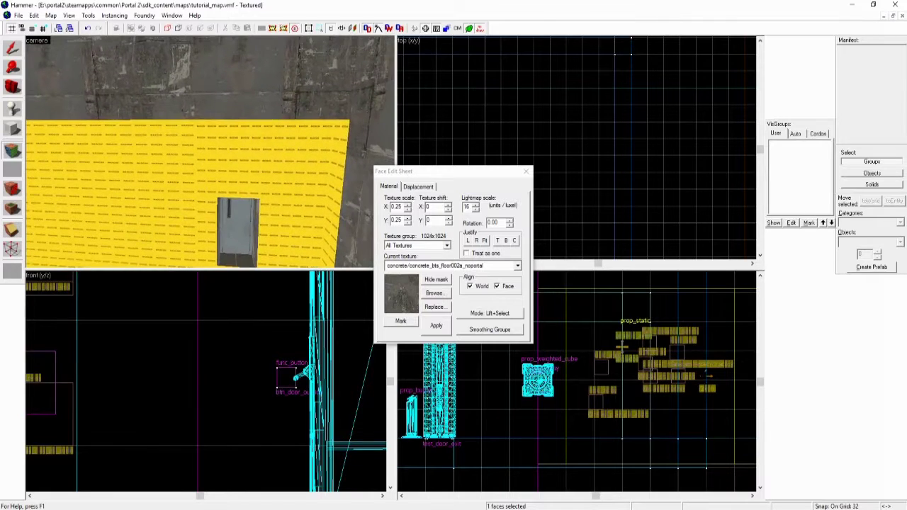
{"action": "right_click", "coordinate": [339, 191]}
{"action": "key", "text": "w"}
{"action": "right_click", "coordinate": [211, 142]}
{"action": "key", "text": "w"}
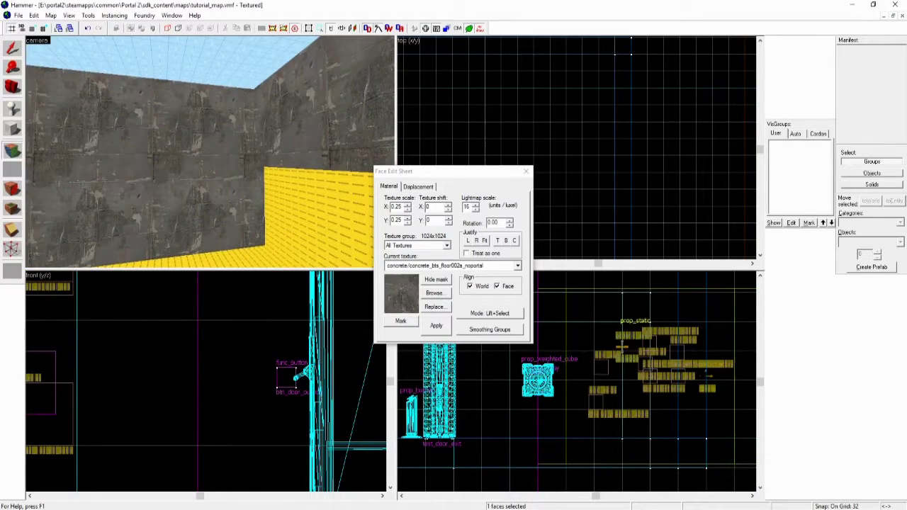
{"action": "left_click", "coordinate": [525, 171]}
Step: Choose the concrete/concrete_bts_floor002e_bottom texture and apply it to the lower wall section beside the door
{"action": "left_click", "coordinate": [818, 95]}
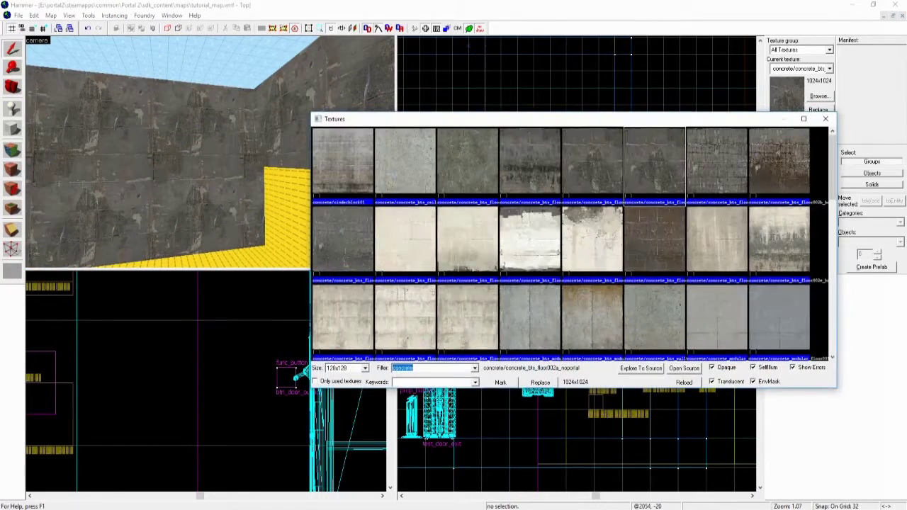
{"action": "double_click", "coordinate": [780, 240]}
{"action": "key", "text": "shift+a"}
{"action": "right_click", "coordinate": [312, 205]}
{"action": "key", "text": "z"}
{"action": "left_click", "coordinate": [210, 150]}
{"action": "left_click", "coordinate": [525, 172]}
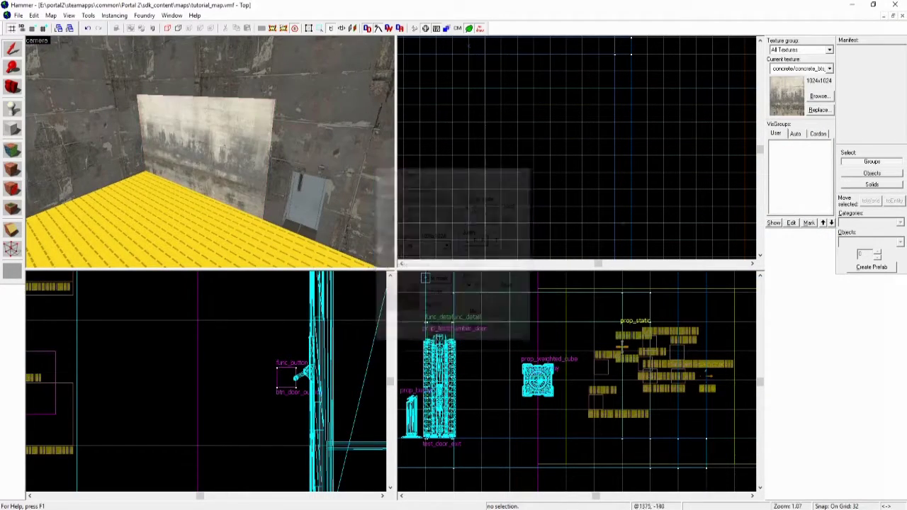
Step: Filter the textures by "grass", choose nature/forest_grass_01 and apply it to the nodraw floor of the outdoor room
{"action": "key", "text": "z"}
{"action": "key", "text": "z"}
{"action": "left_click", "coordinate": [819, 96]}
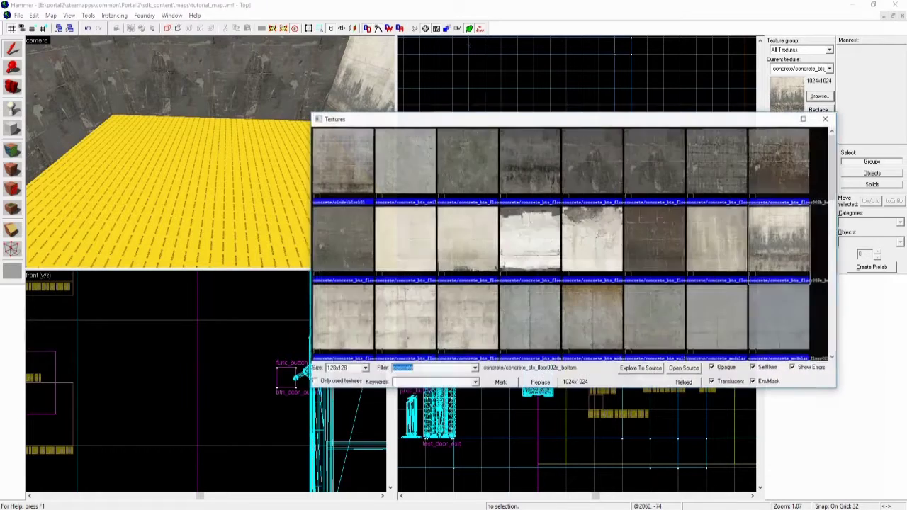
{"action": "type", "text": "grass"}
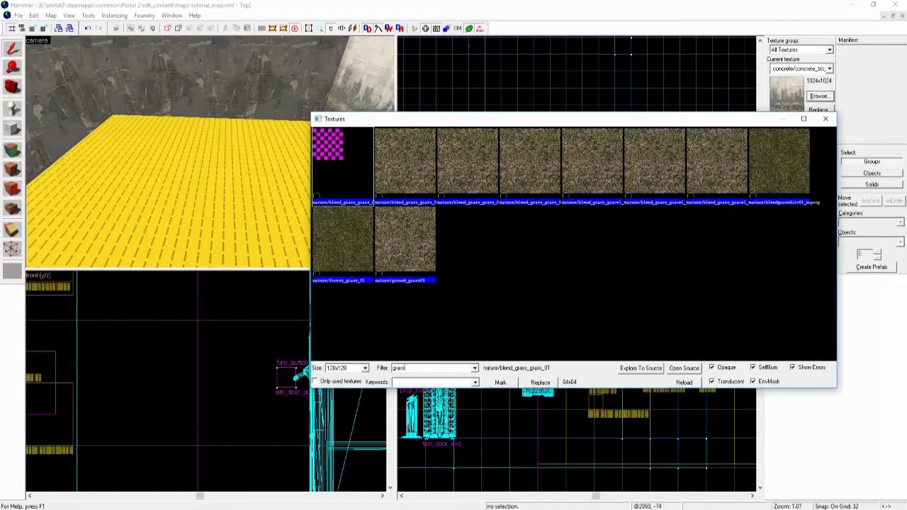
{"action": "double_click", "coordinate": [343, 241]}
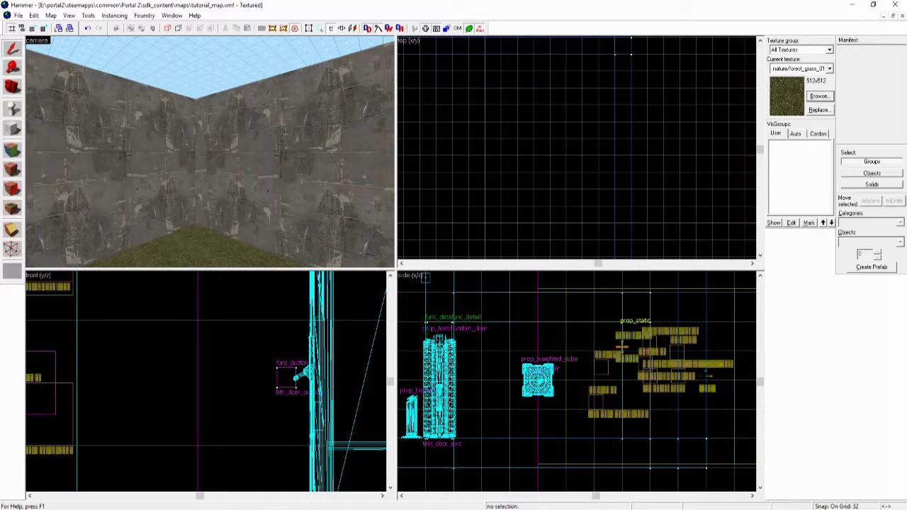
Step: Set the SkyBox Texture Name in the map properties to sky_white, apply it and clear the selection
{"action": "left_click", "coordinate": [51, 15]}
{"action": "left_click", "coordinate": [80, 178]}
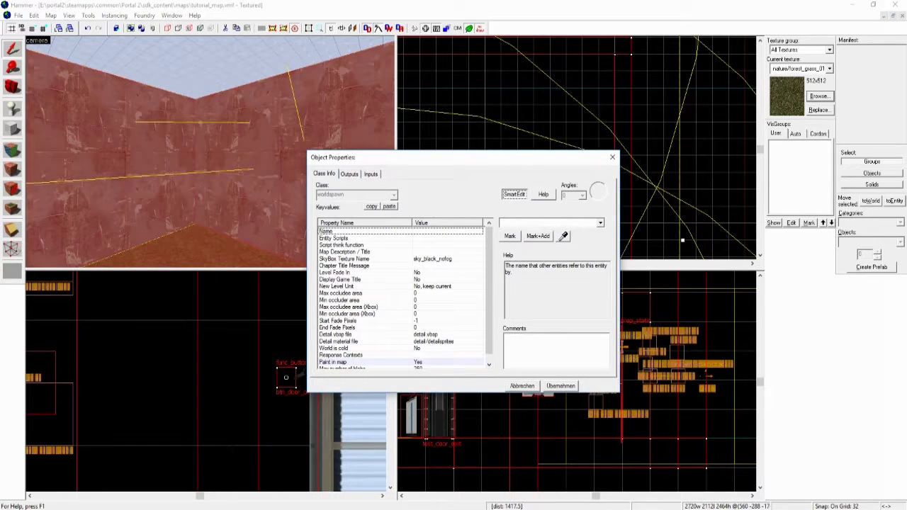
{"action": "left_click", "coordinate": [354, 259]}
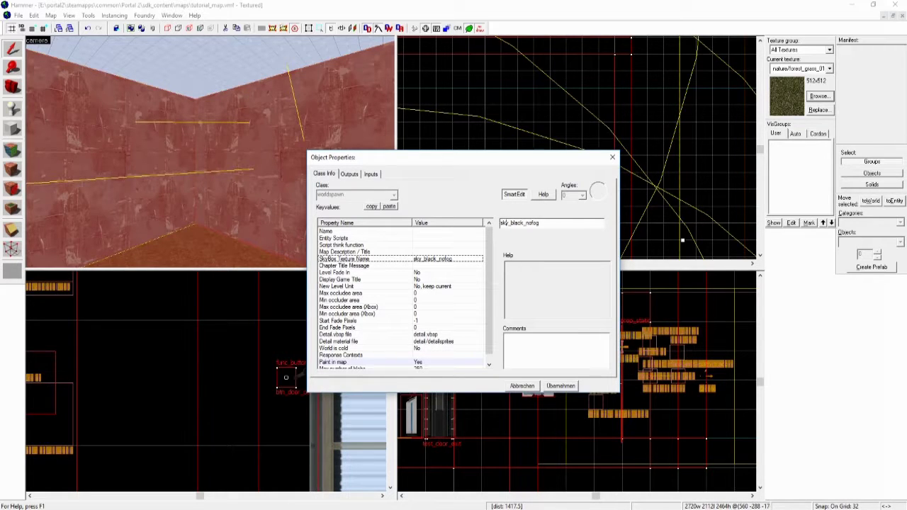
{"action": "left_click_drag", "start_coordinate": [510, 223], "coordinate": [540, 223]}
{"action": "type", "text": "white"}
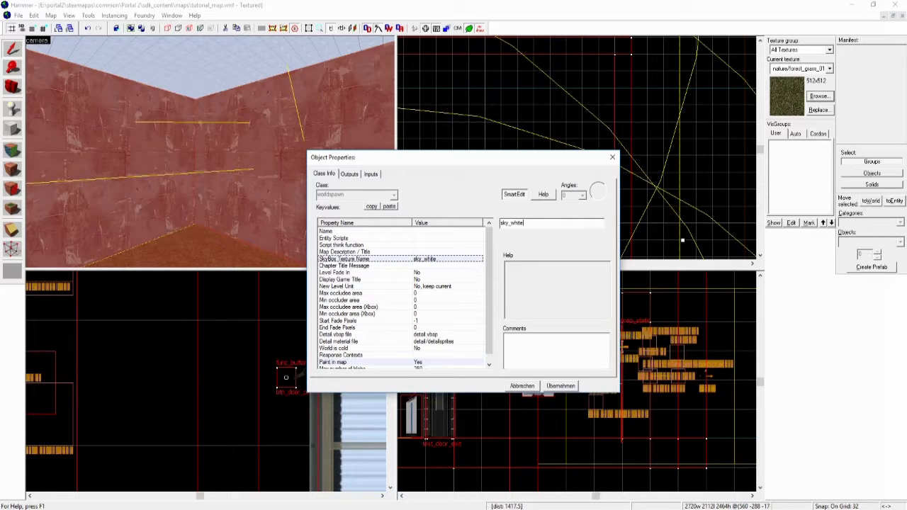
{"action": "left_click", "coordinate": [560, 386]}
{"action": "left_click", "coordinate": [522, 386]}
{"action": "key", "text": "Escape"}
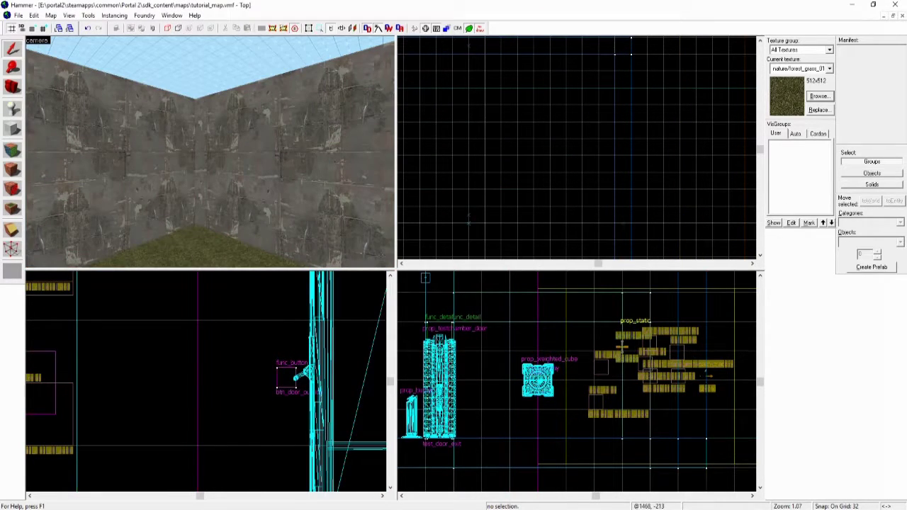
Step: Place a point entity on the concrete wall near the skybox ceiling and change its class to light_environment
{"action": "key", "text": "z"}
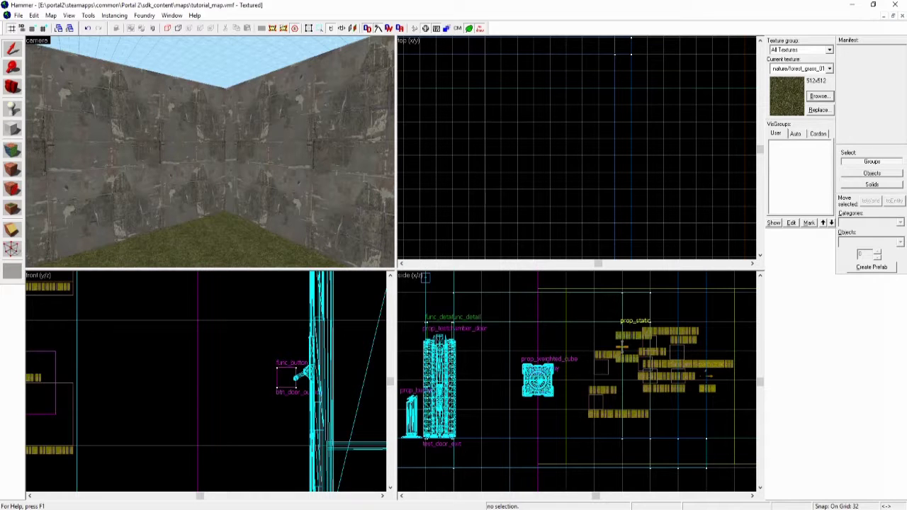
{"action": "key", "text": "w"}
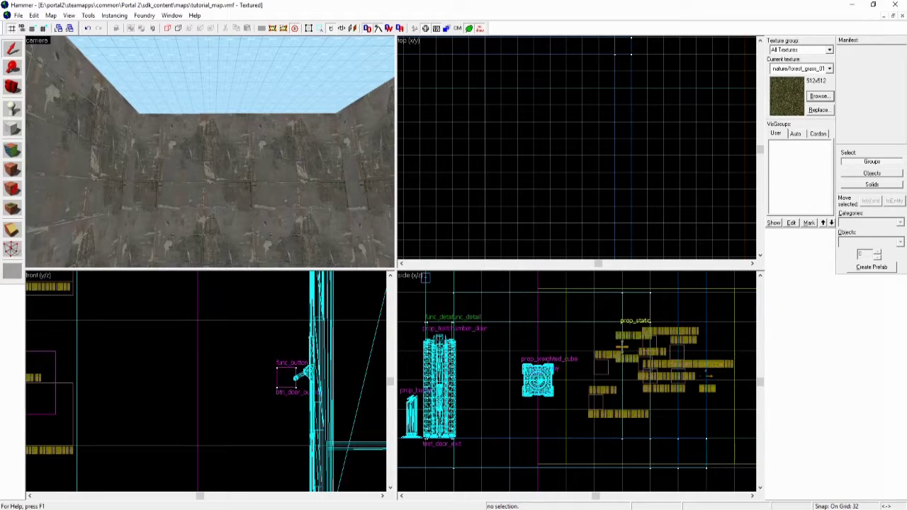
{"action": "key", "text": "shift+e"}
{"action": "left_click", "coordinate": [123, 132]}
{"action": "key", "text": "shift+s"}
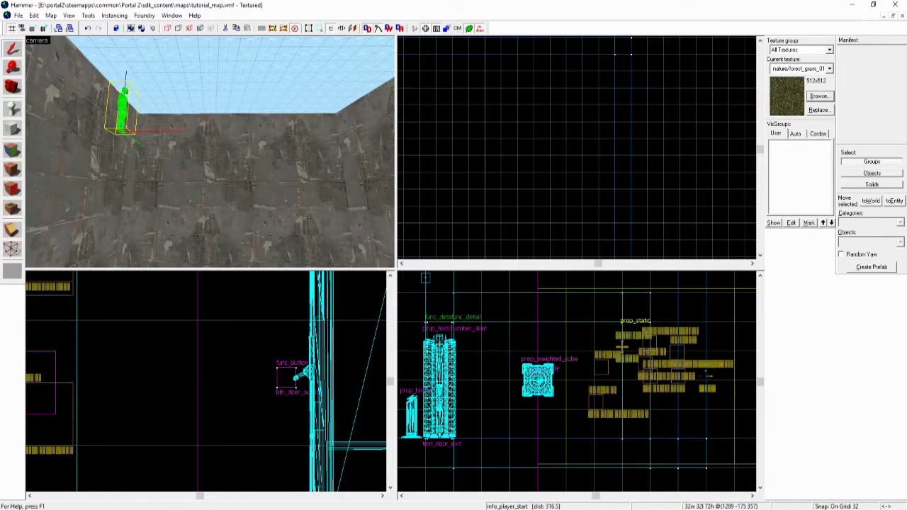
{"action": "key", "text": "alt+Return"}
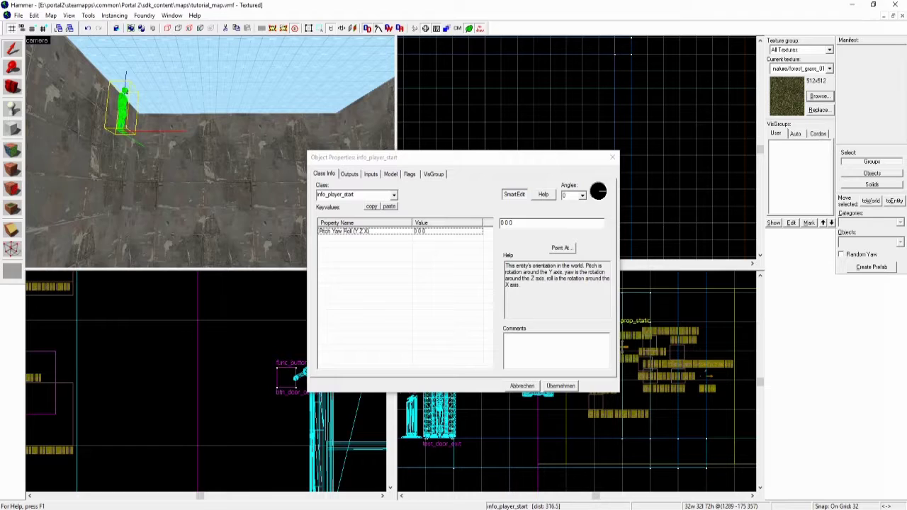
{"action": "type", "text": "lig"}
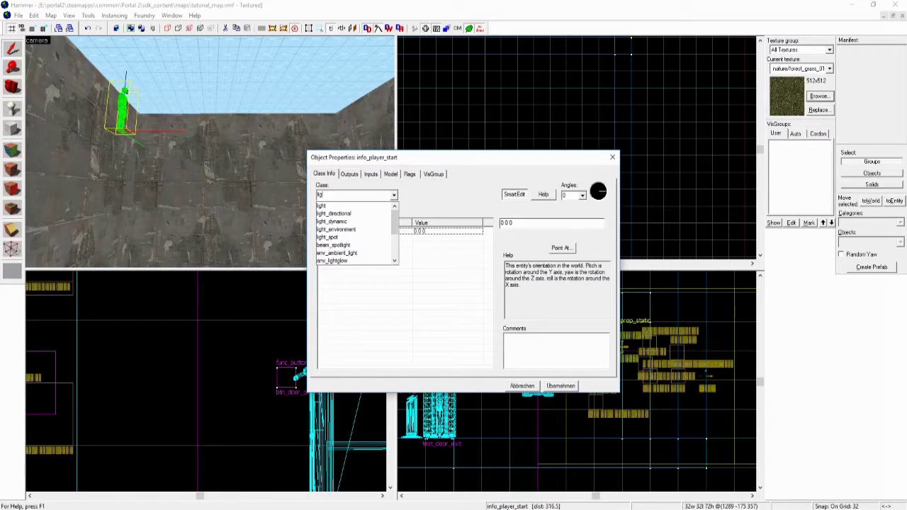
{"action": "type", "text": "ht_envir"}
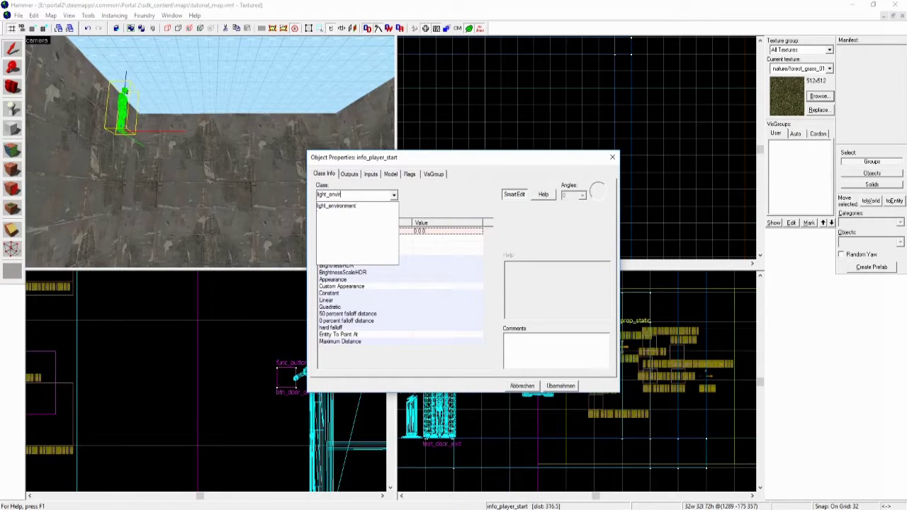
{"action": "key", "text": "Return"}
{"action": "key", "text": "Return"}
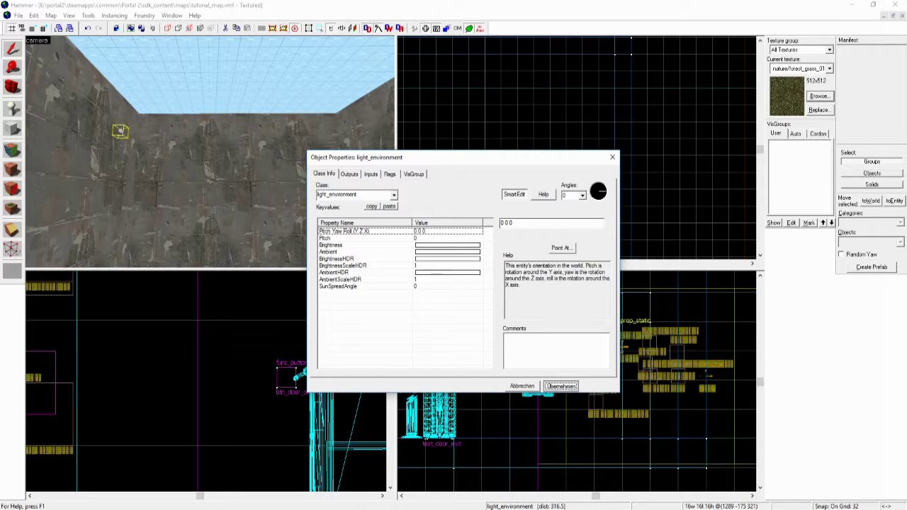
{"action": "left_click", "coordinate": [560, 386]}
{"action": "key", "text": "z"}
{"action": "key", "text": "w"}
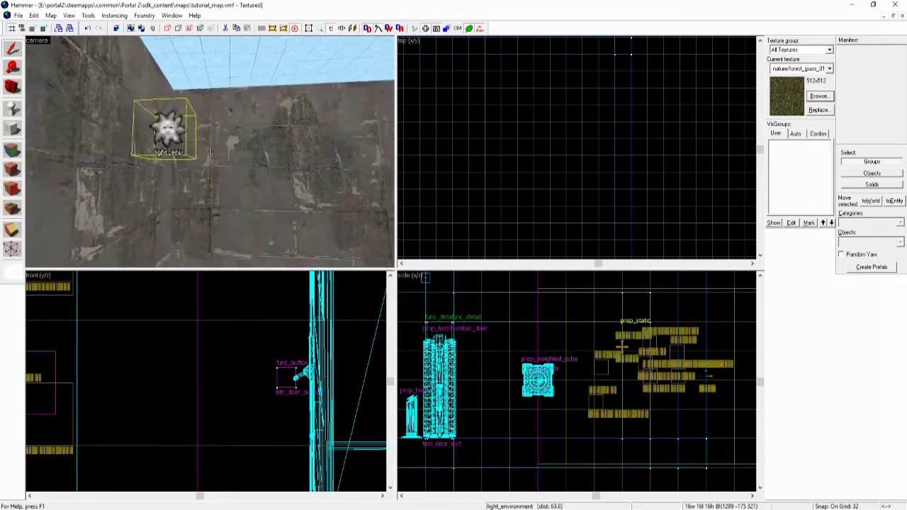
{"action": "key", "text": "alt+Return"}
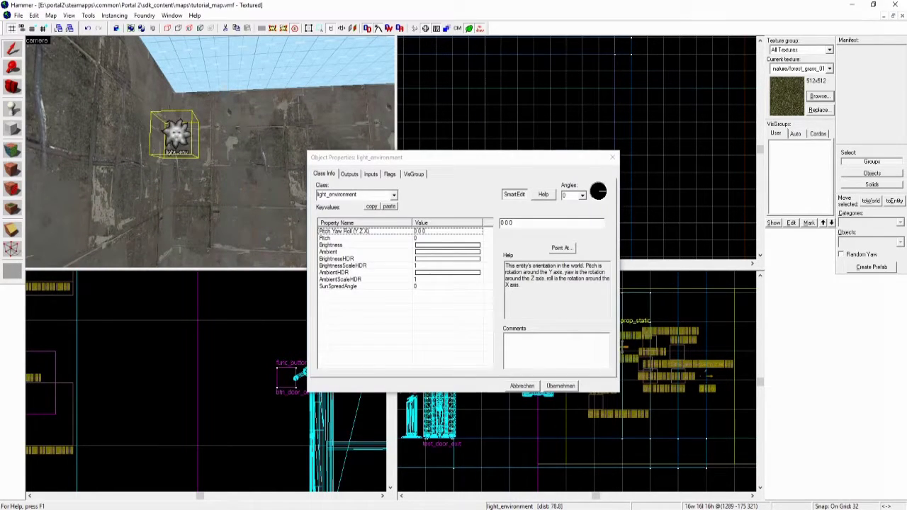
{"action": "left_click", "coordinate": [324, 231]}
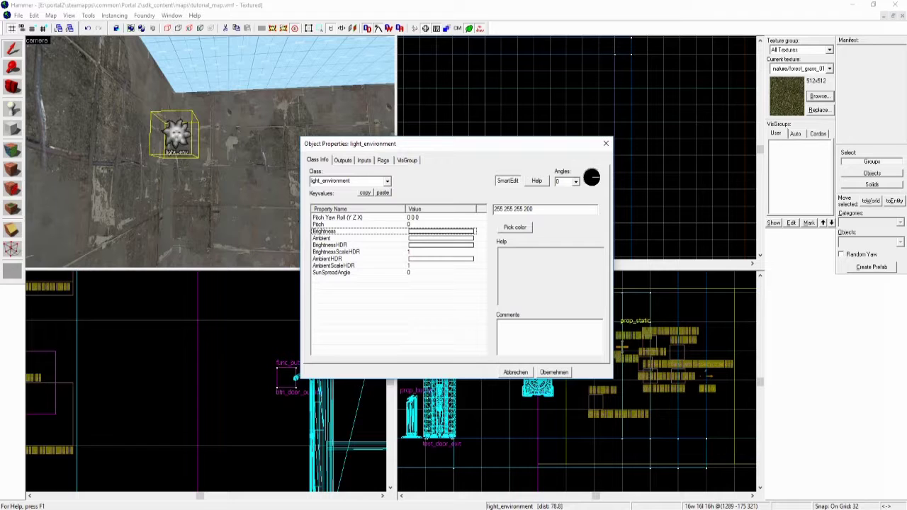
{"action": "left_click", "coordinate": [515, 227]}
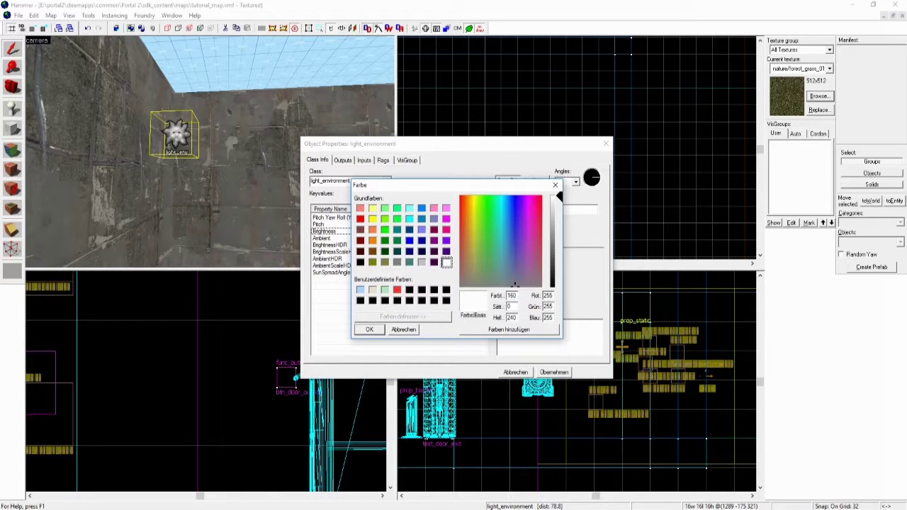
{"action": "left_click", "coordinate": [373, 208]}
{"action": "left_click_drag", "start_coordinate": [559, 218], "coordinate": [559, 206]}
{"action": "left_click", "coordinate": [369, 329]}
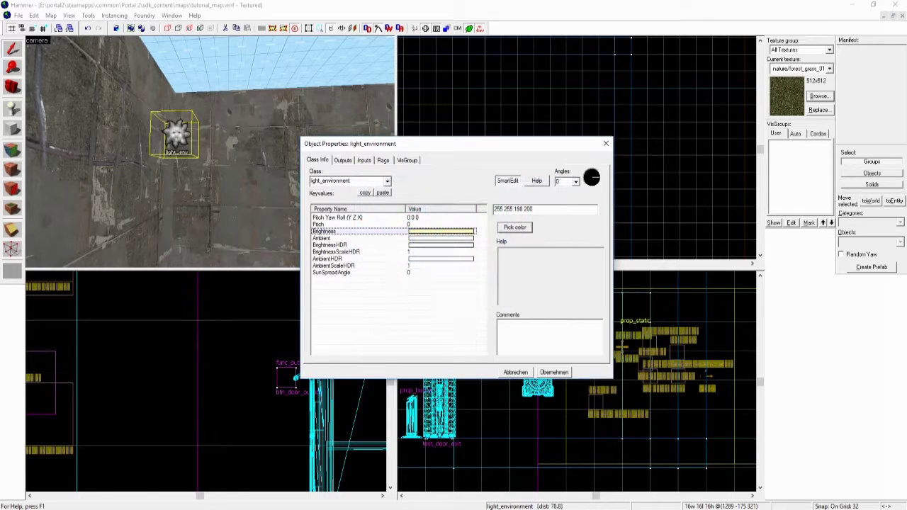
{"action": "left_click_drag", "start_coordinate": [534, 209], "coordinate": [494, 209]}
{"action": "key", "text": "ctrl+c"}
{"action": "left_click", "coordinate": [322, 238]}
{"action": "left_click_drag", "start_coordinate": [532, 209], "coordinate": [494, 209]}
{"action": "key", "text": "ctrl+v"}
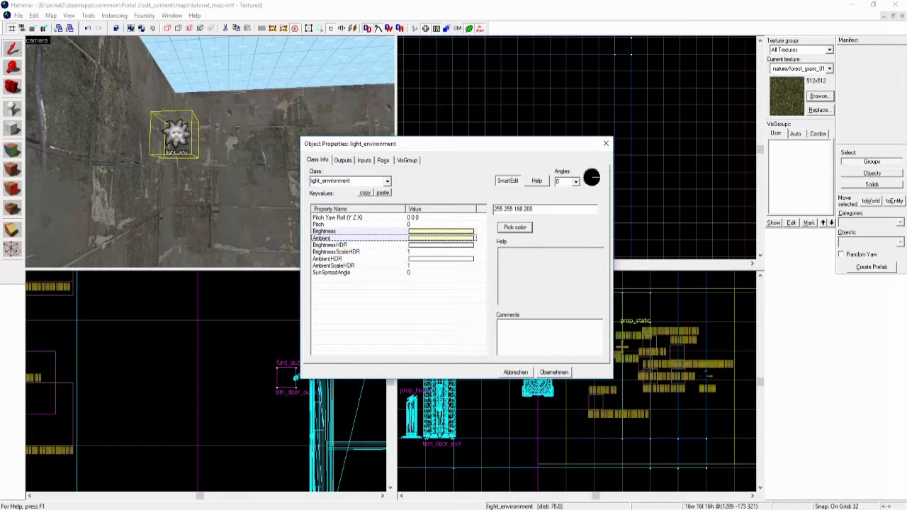
{"action": "left_click", "coordinate": [555, 372]}
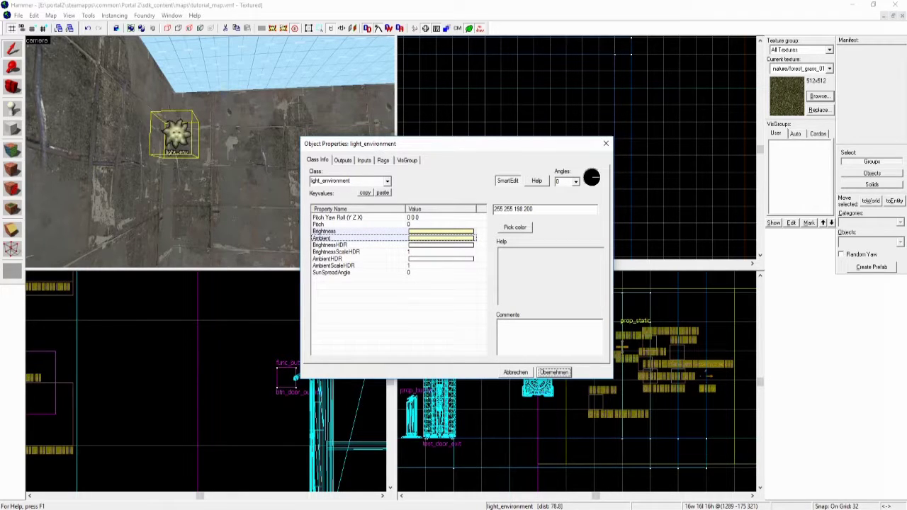
Step: Set the light_environment's SunSpreadAngle to 217 and close its properties
{"action": "left_click", "coordinate": [332, 273]}
{"action": "double_click", "coordinate": [496, 210]}
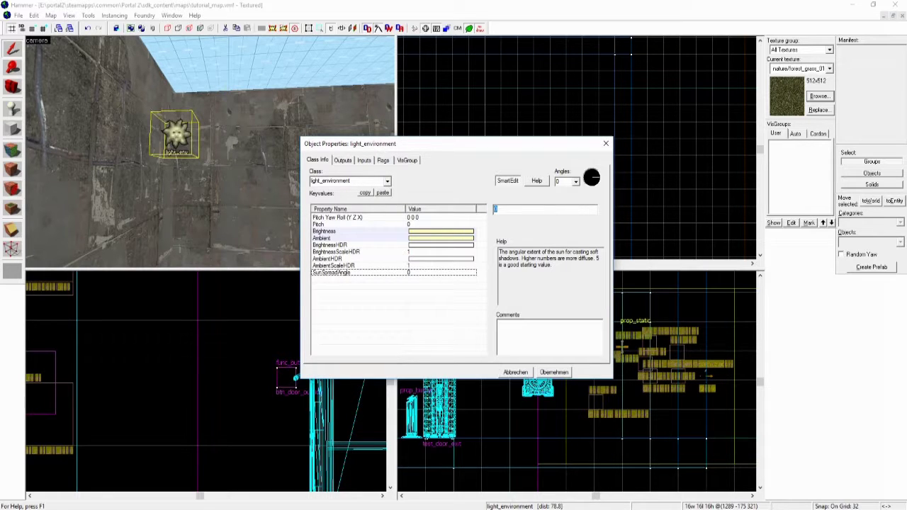
{"action": "type", "text": "217"}
{"action": "key", "text": "Return"}
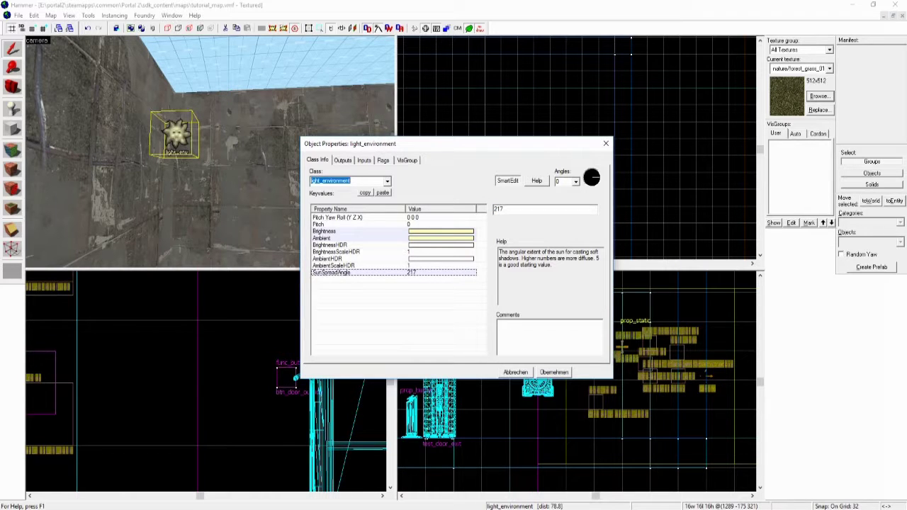
{"action": "left_click", "coordinate": [515, 372]}
Step: Move the light_environment away from the wall to the upper middle of the outdoor room, below the skybox ceiling, and deselect it
{"action": "scroll", "coordinate": [539, 386], "scroll_direction": "down", "scroll_amount": 7}
{"action": "scroll", "coordinate": [464, 326], "scroll_direction": "up", "scroll_amount": 3}
{"action": "scroll", "coordinate": [482, 345], "scroll_direction": "up", "scroll_amount": 4}
{"action": "left_click_drag", "start_coordinate": [496, 375], "coordinate": [511, 352]}
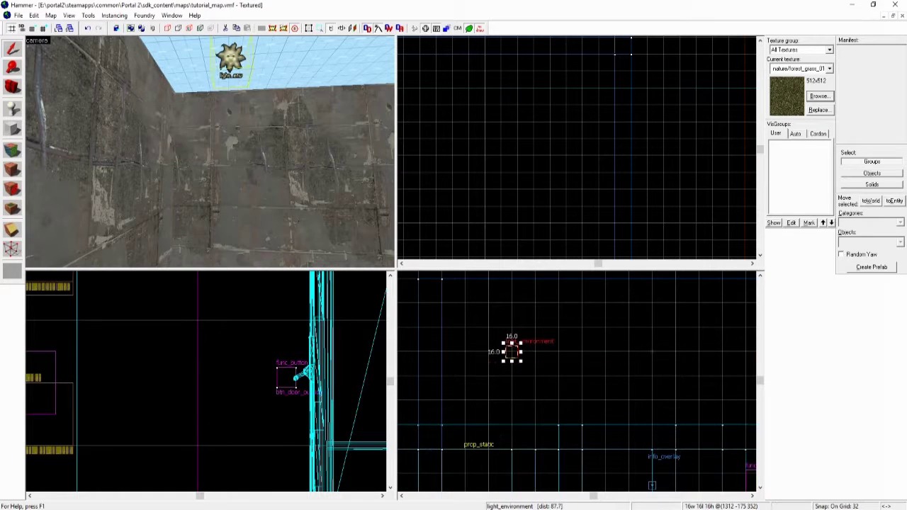
{"action": "key", "text": "s"}
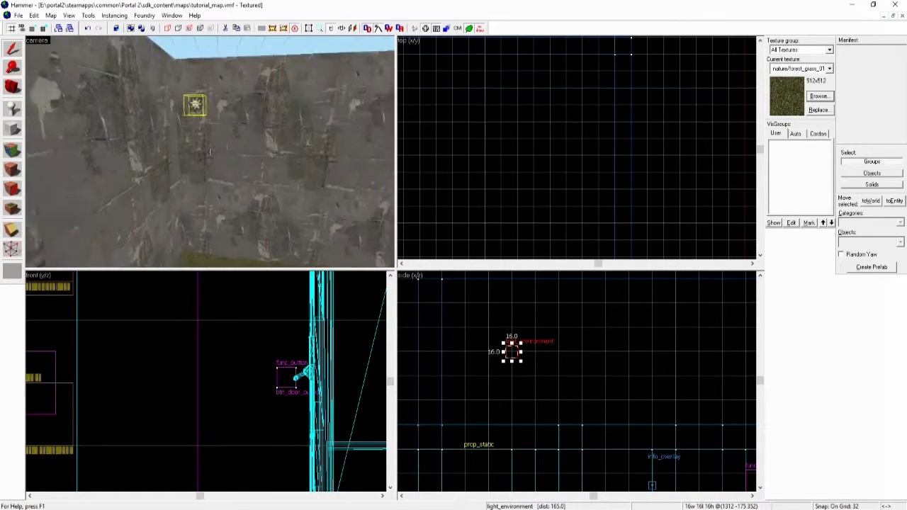
{"action": "key", "text": "z"}
{"action": "scroll", "coordinate": [704, 354], "scroll_direction": "down", "scroll_amount": 3}
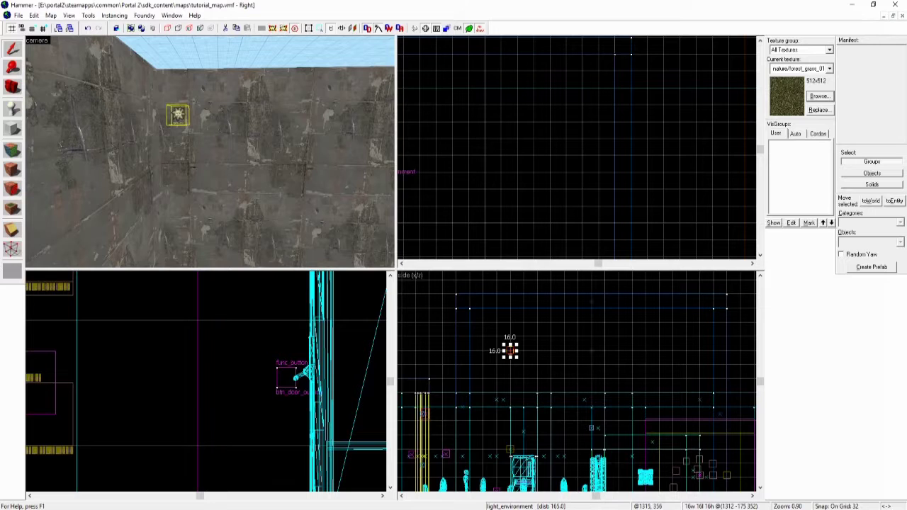
{"action": "left_click_drag", "start_coordinate": [593, 348], "coordinate": [593, 334]}
{"action": "key", "text": "z"}
{"action": "key", "text": "z"}
{"action": "left_click_drag", "start_coordinate": [468, 180], "coordinate": [468, 172]}
{"action": "key", "text": "z"}
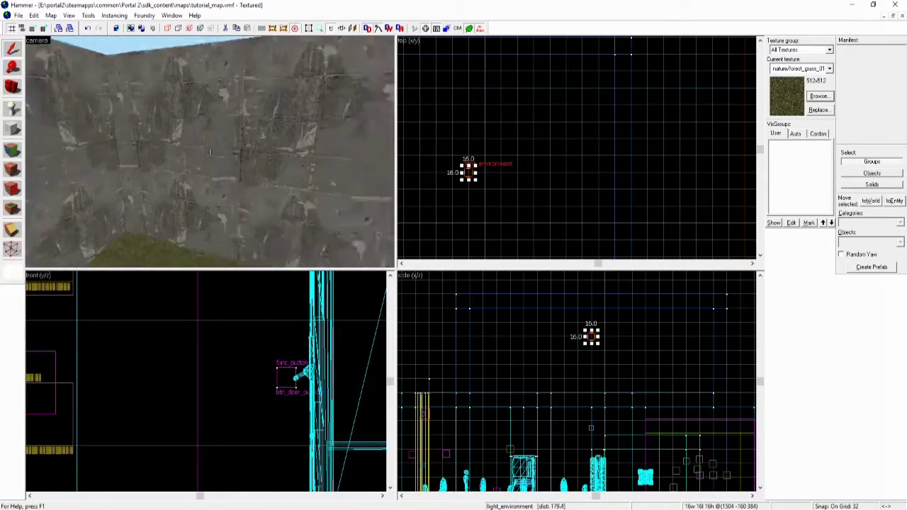
{"action": "key", "text": "d"}
{"action": "key", "text": "Escape"}
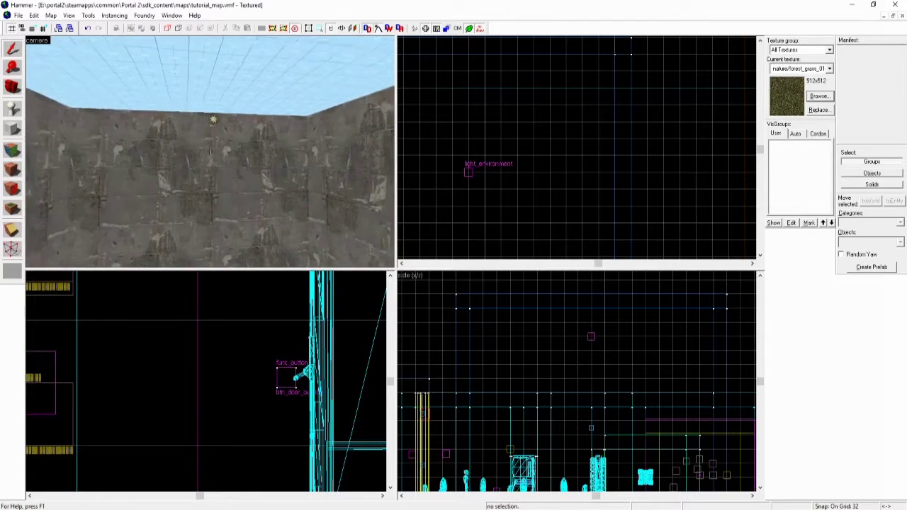
{"action": "key", "text": "w"}
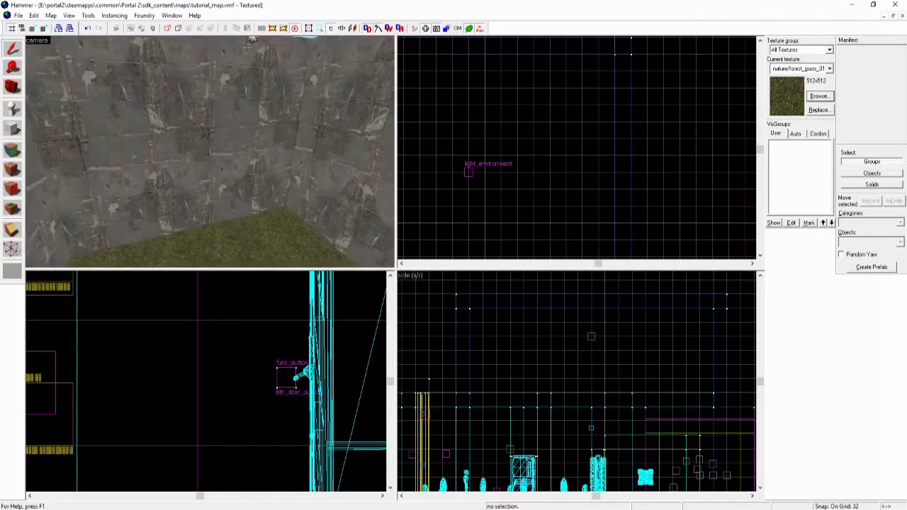
{"action": "key", "text": "a"}
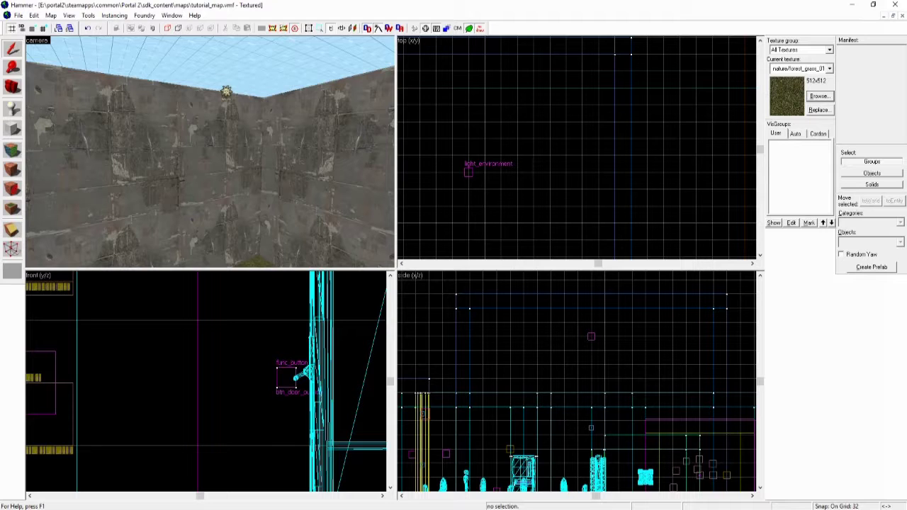
{"action": "key", "text": "z"}
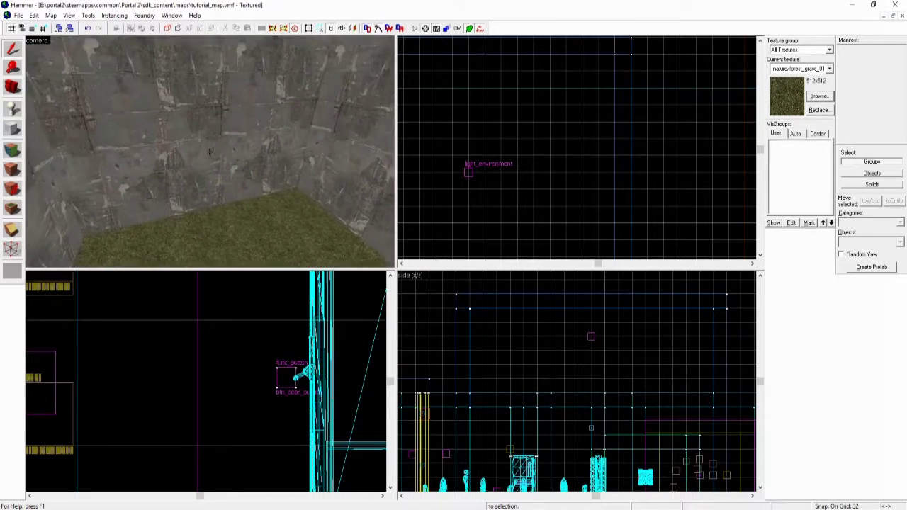
{"action": "left_click_drag", "start_coordinate": [210, 152], "coordinate": [210, 151]}
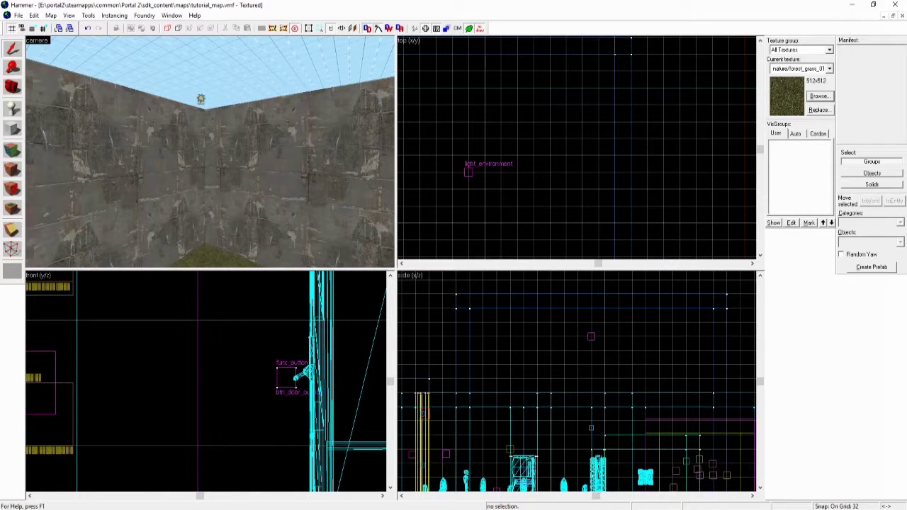